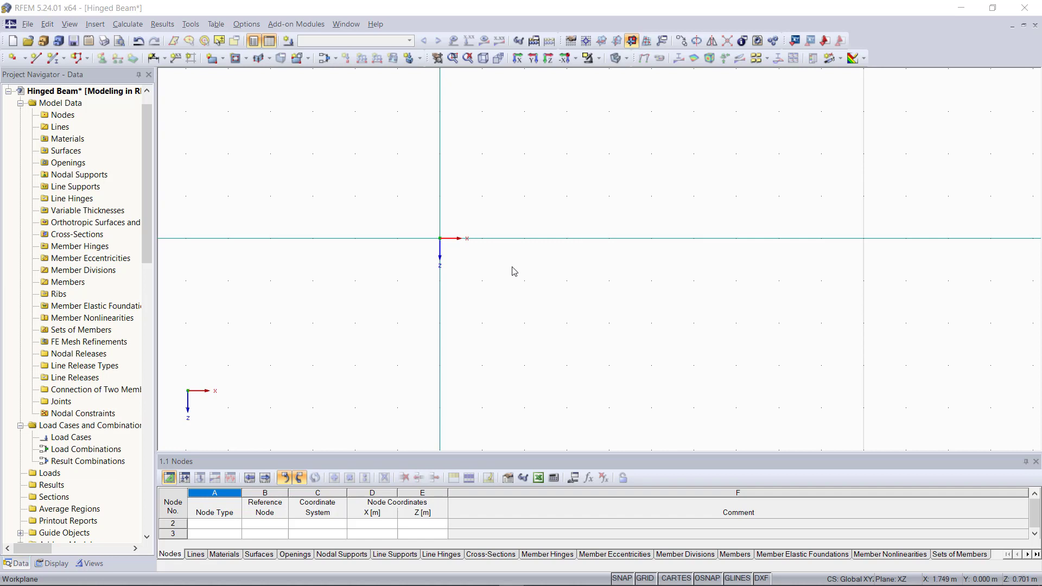
- Set up a new beam member with the rolled IPE 200 I-section in Steel S 235
click(54, 59)
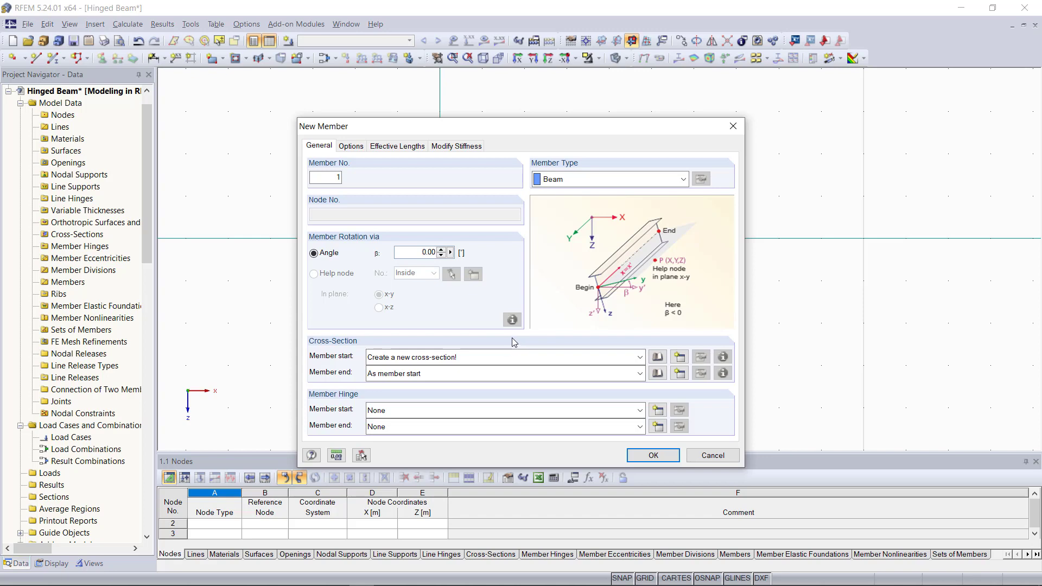
click(658, 357)
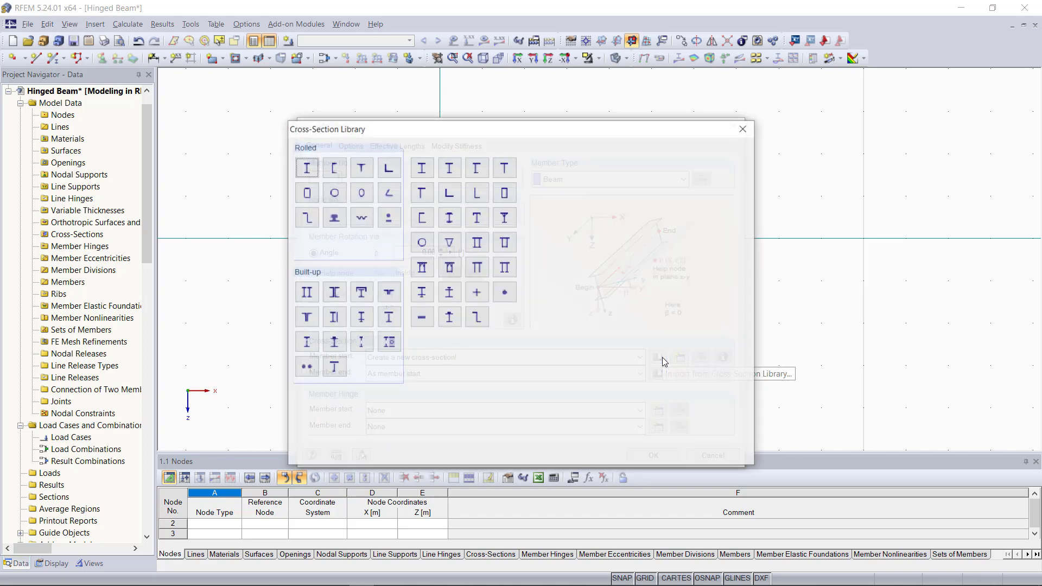
click(306, 168)
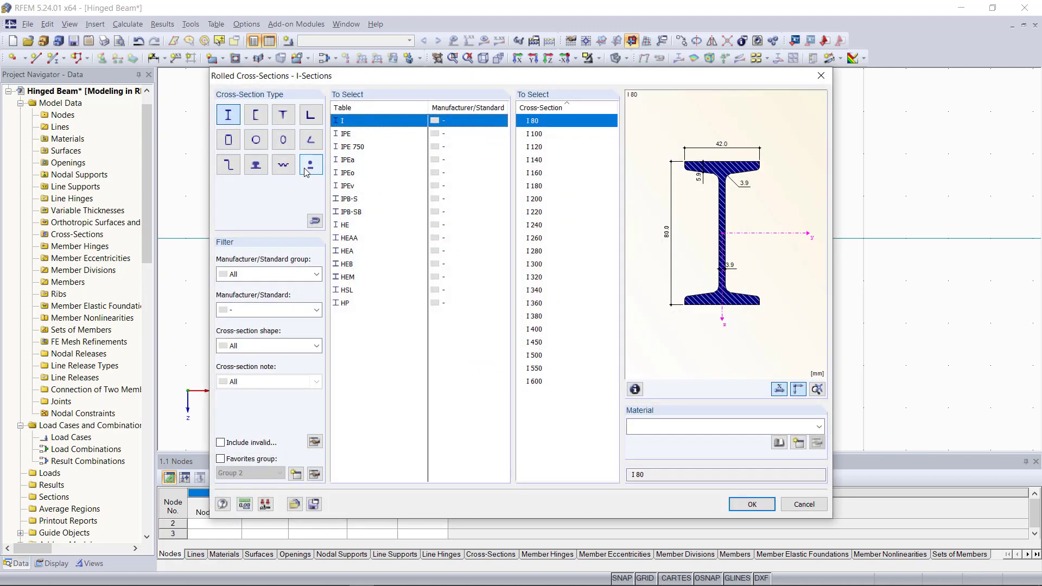
click(362, 137)
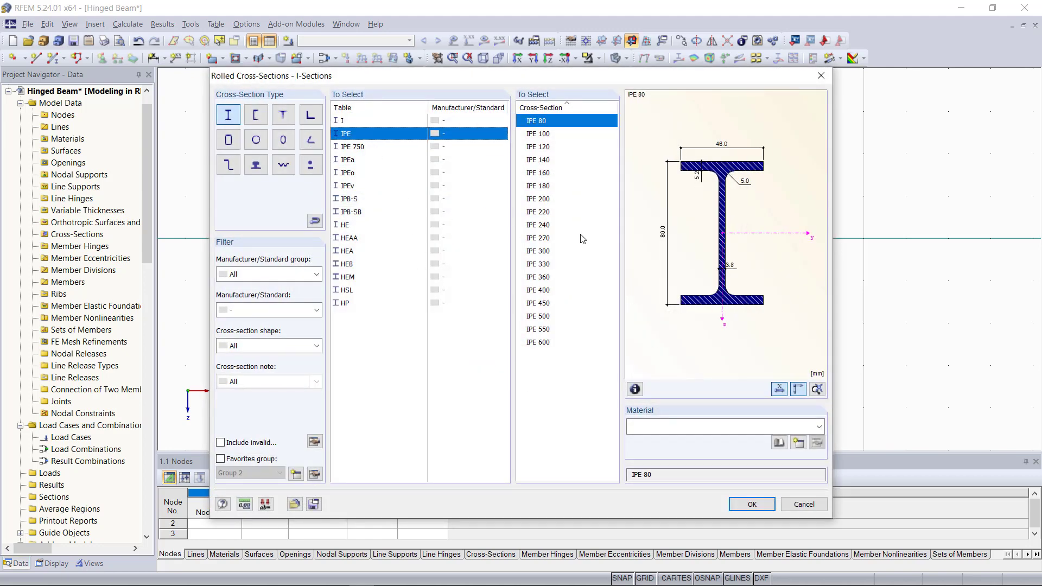
click(540, 200)
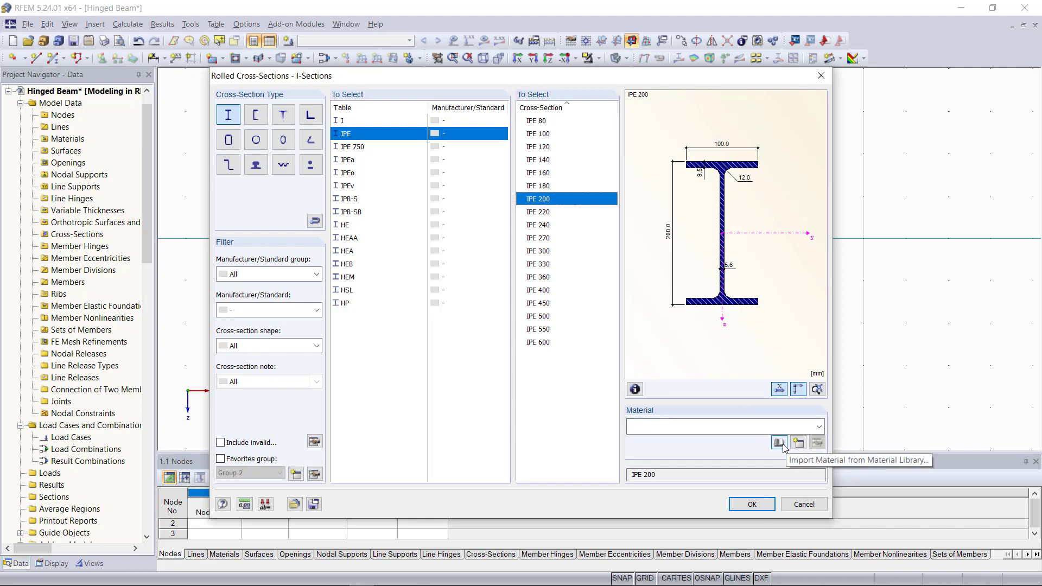
click(781, 444)
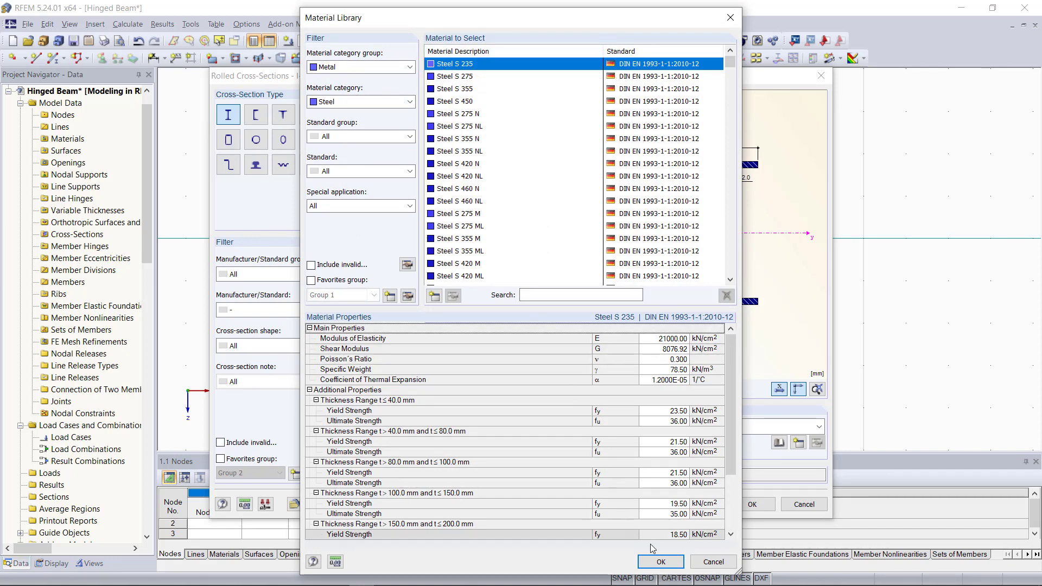
click(658, 561)
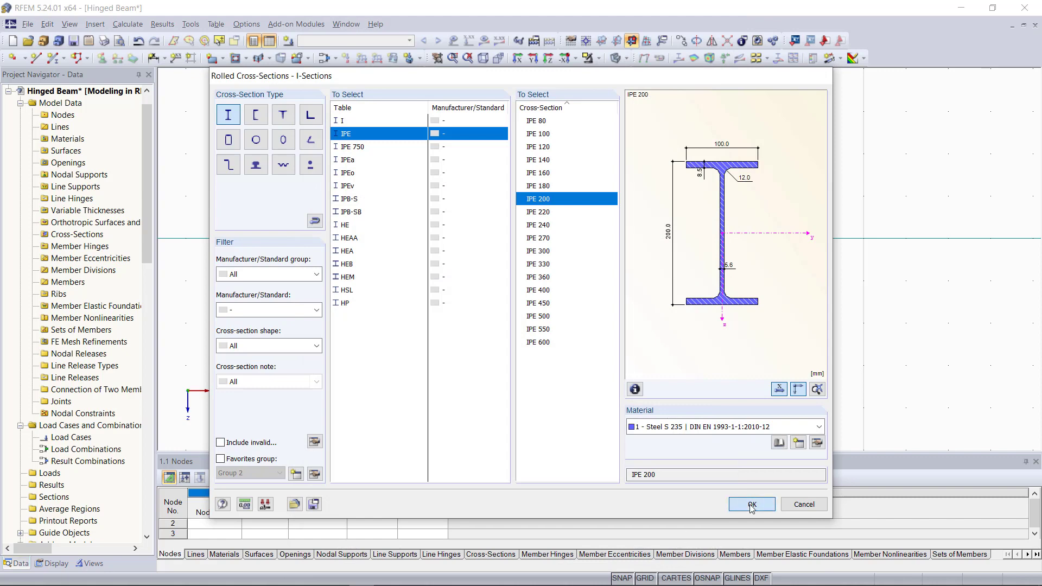
click(751, 504)
click(655, 456)
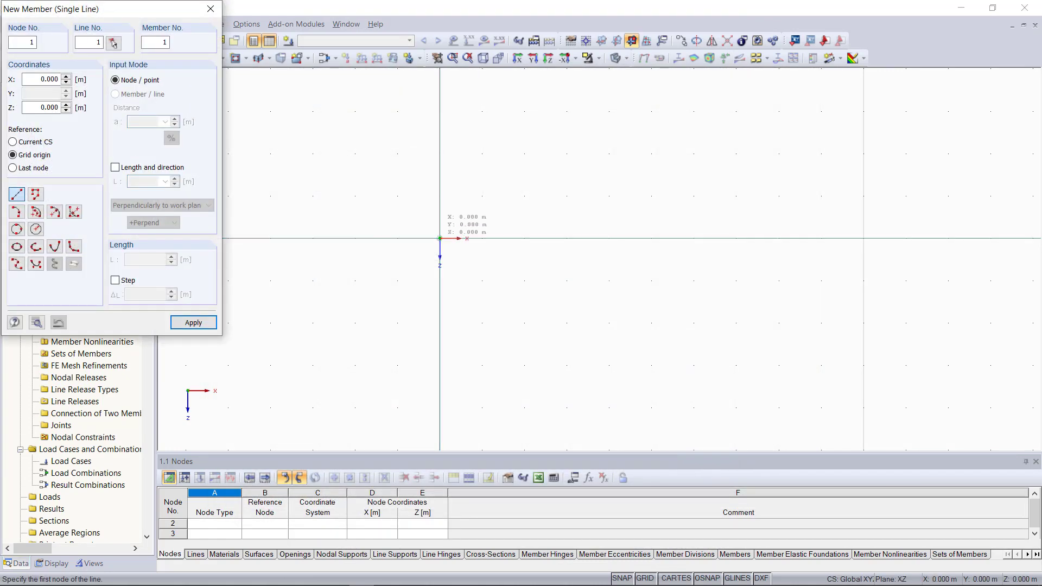
- Draw two consecutive 3 m members along the X axis, from the origin through X 3.000 m to X 6.000 m
click(440, 239)
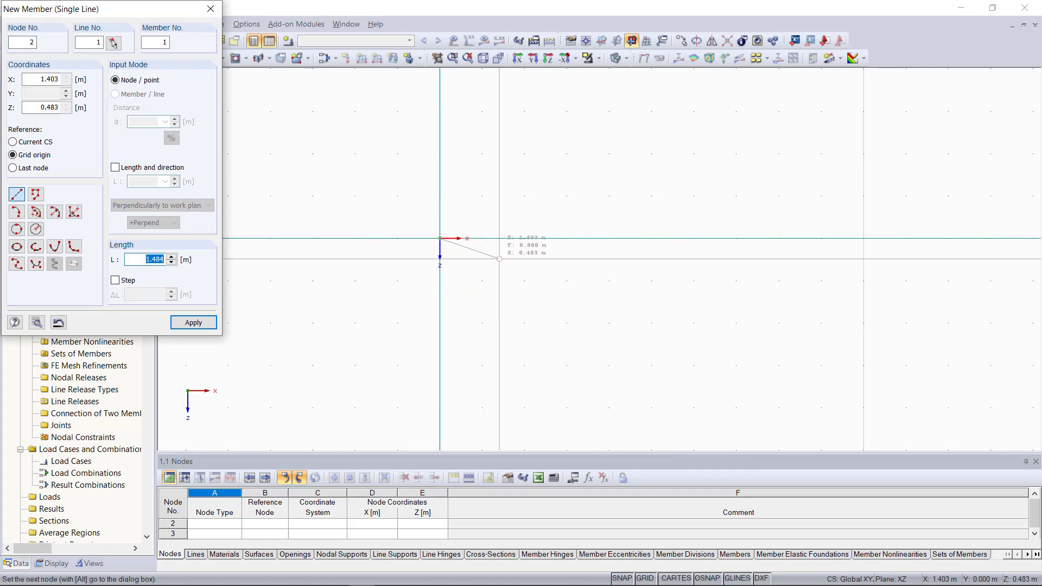
click(566, 238)
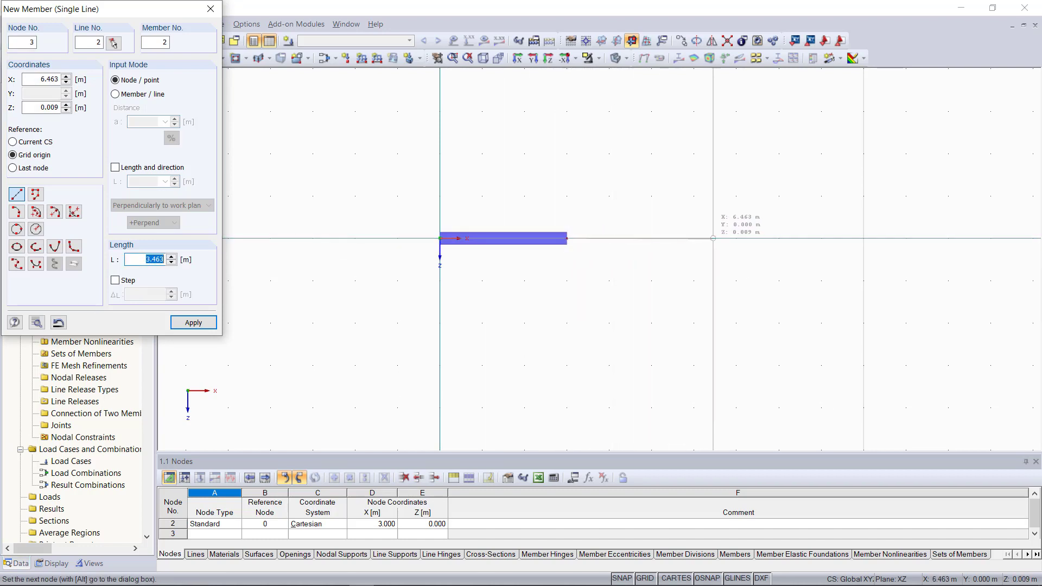
click(693, 239)
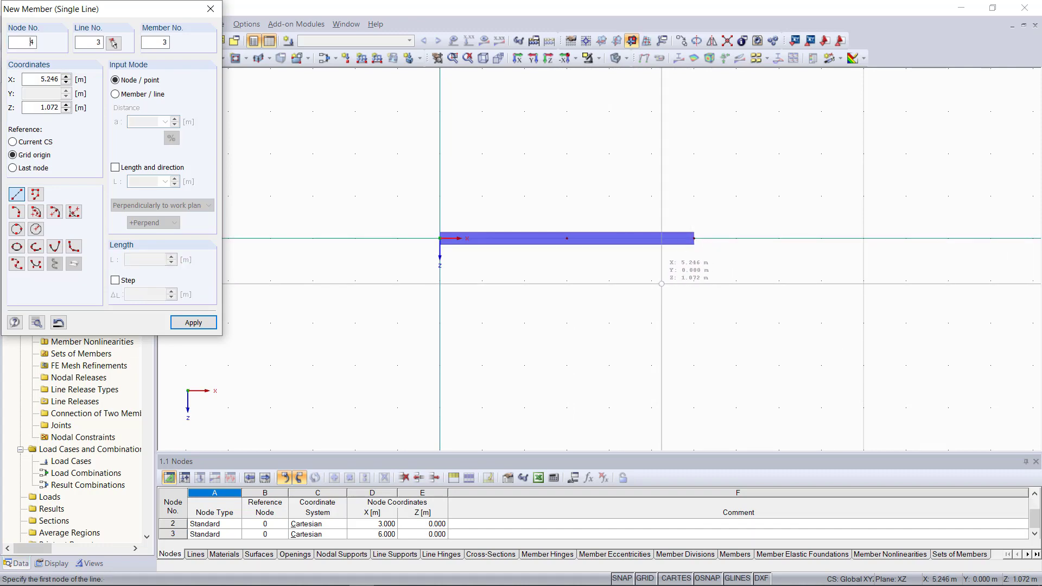
key(Escape)
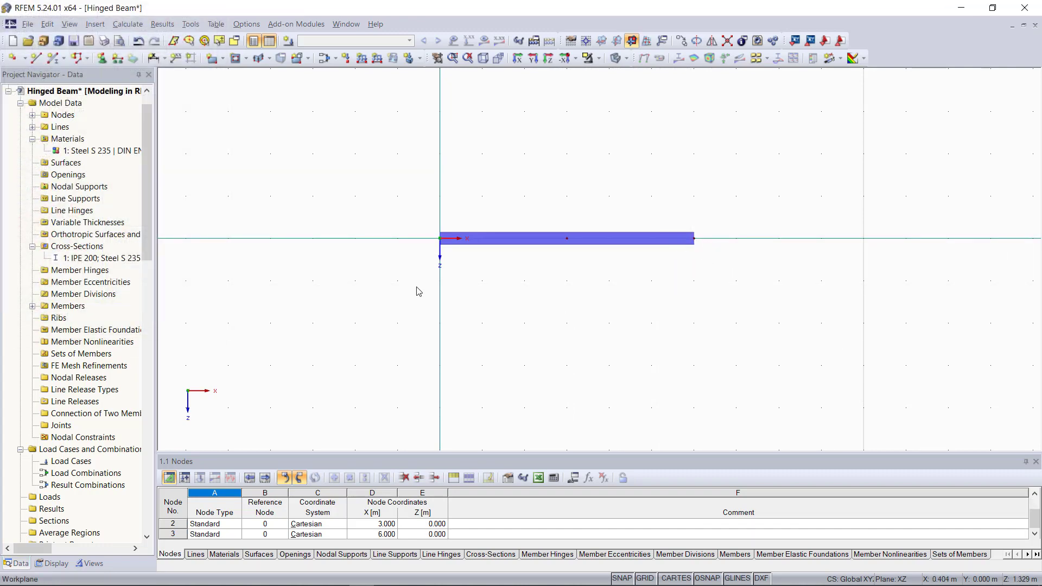
- Place a Hinged nodal support on the beam's start node at the origin
click(102, 58)
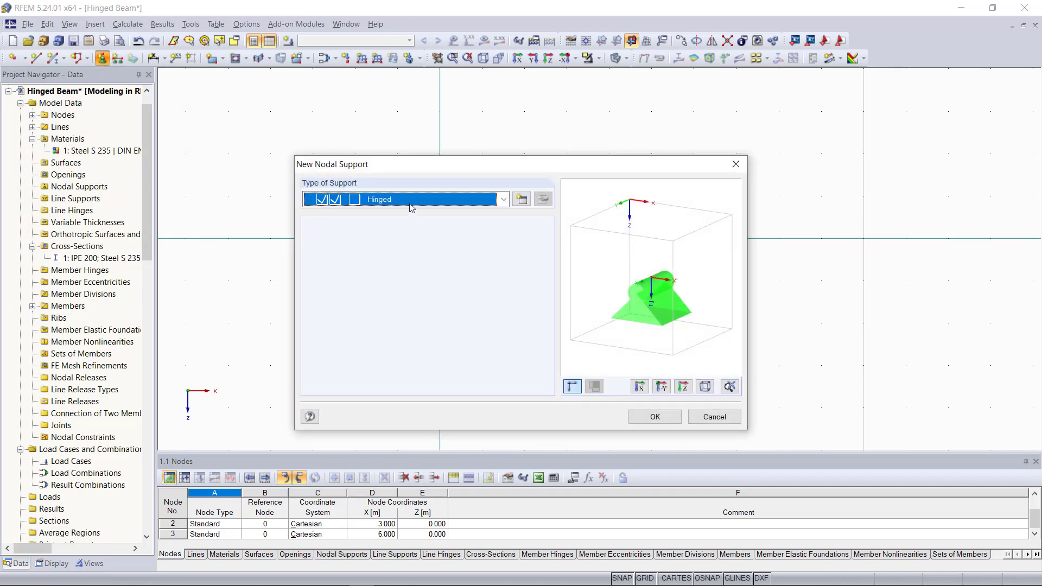
click(655, 416)
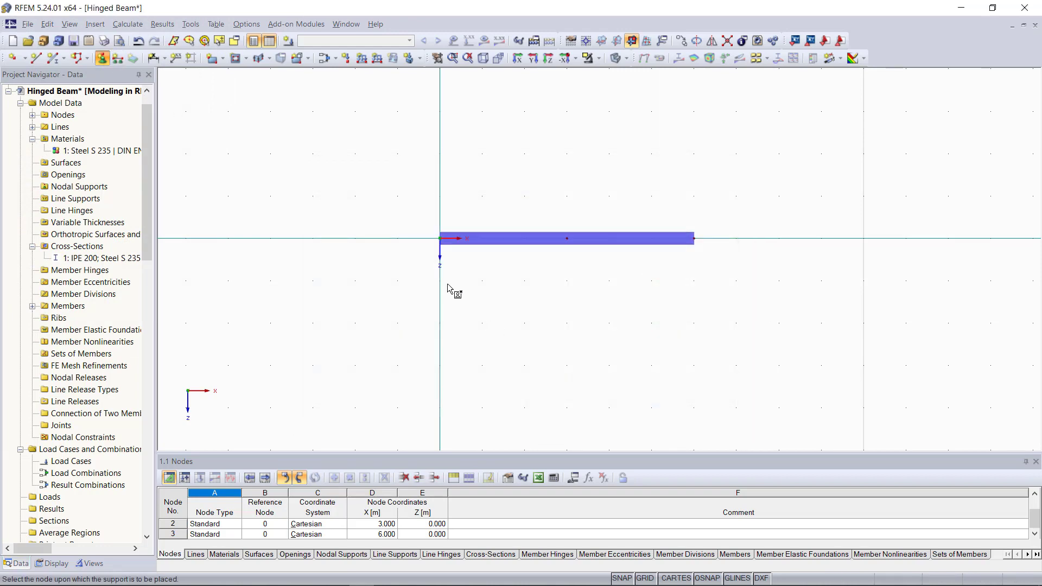
click(440, 240)
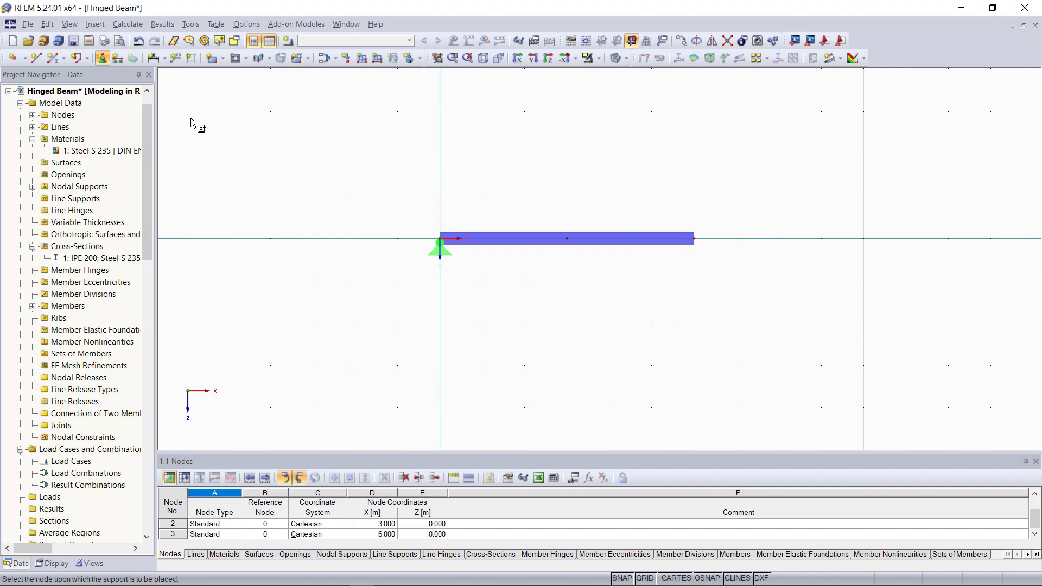
- Place Sliding in X' nodal supports on the beam's middle node and far end node
click(101, 58)
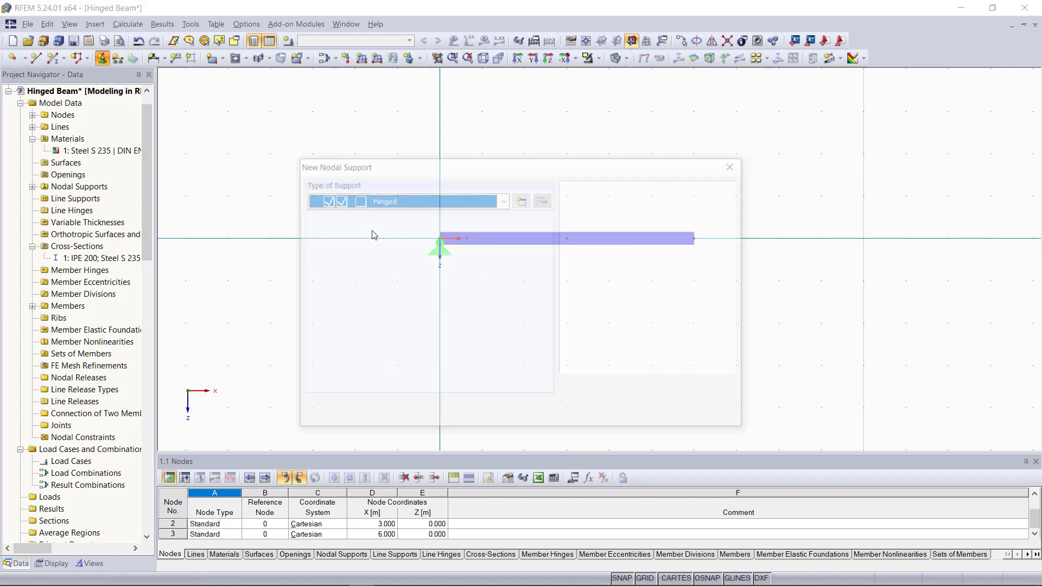
click(414, 200)
click(412, 240)
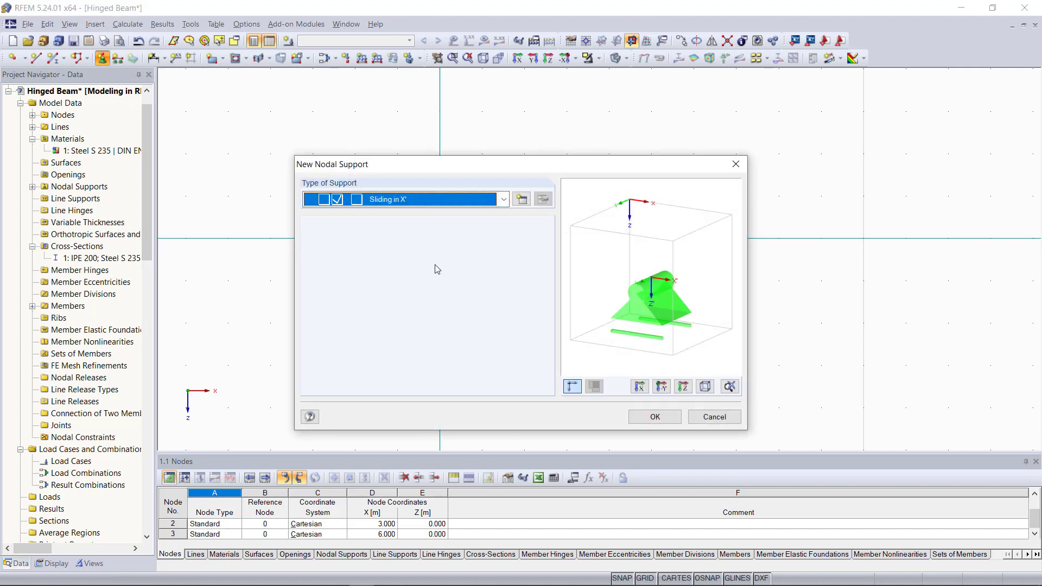
click(661, 417)
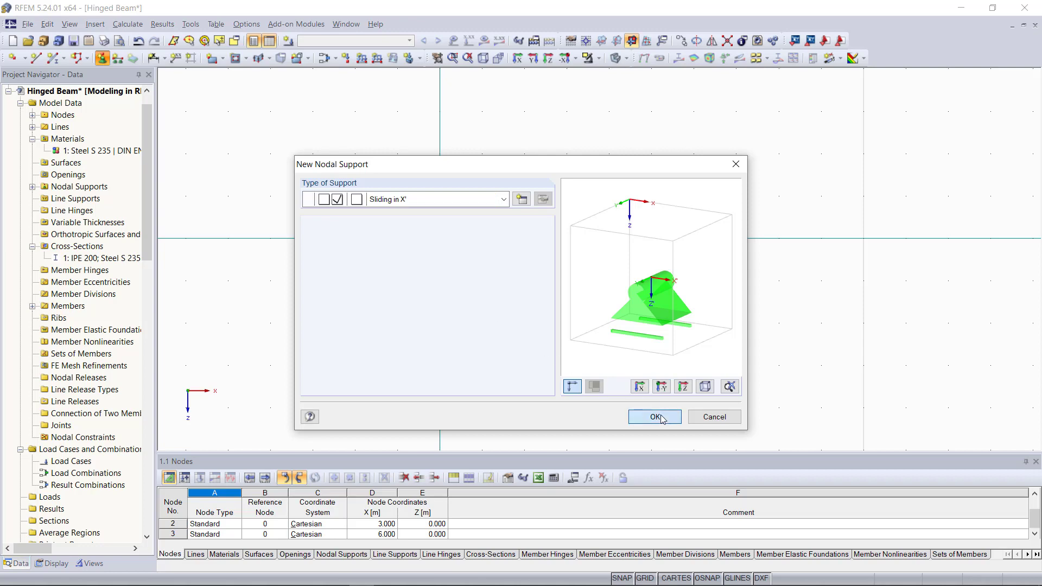
click(567, 240)
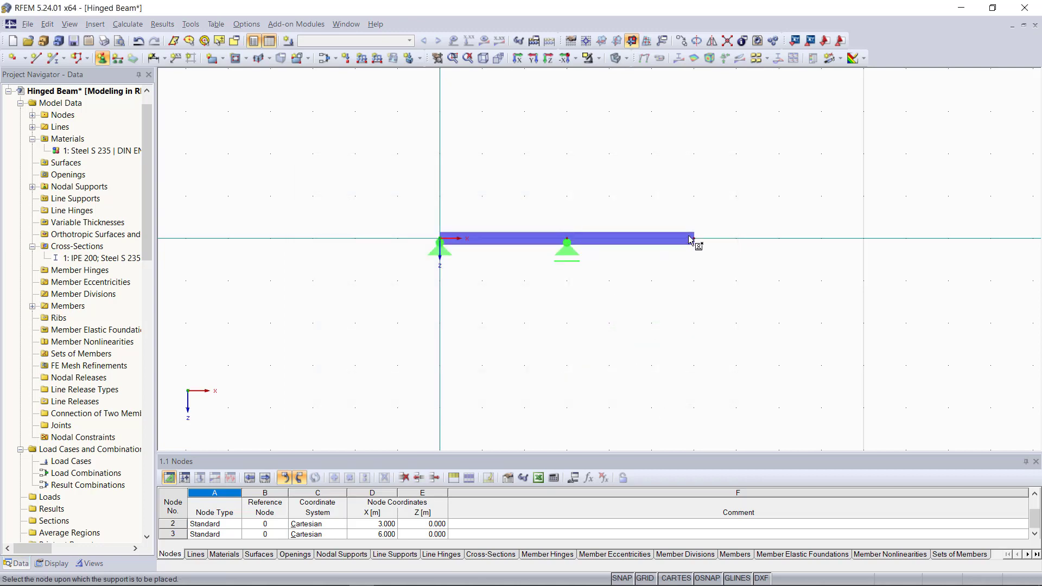
click(693, 240)
key(Escape)
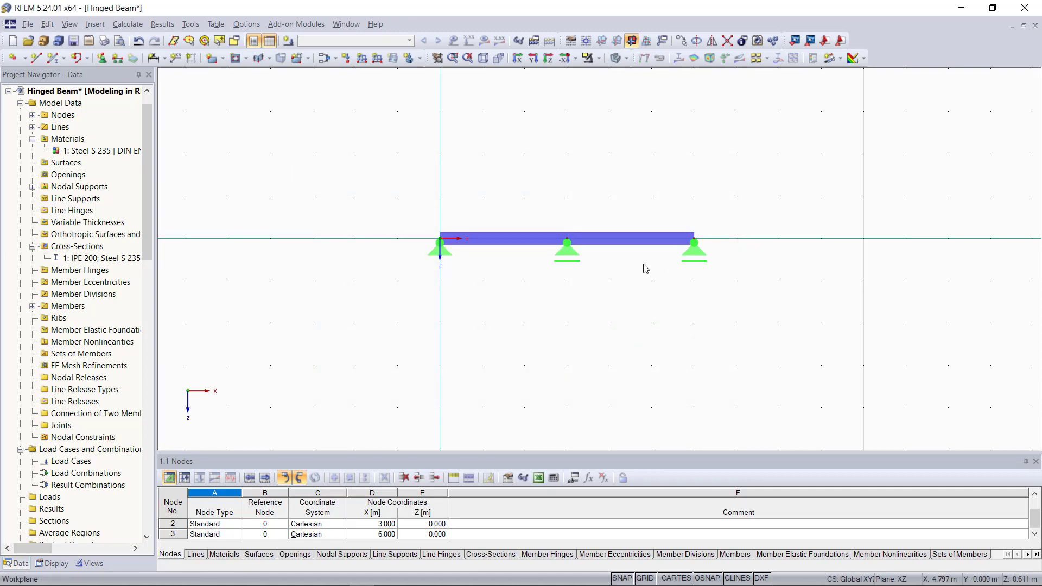
- Show the member hinge data and start defining a new member hinge
key(F8)
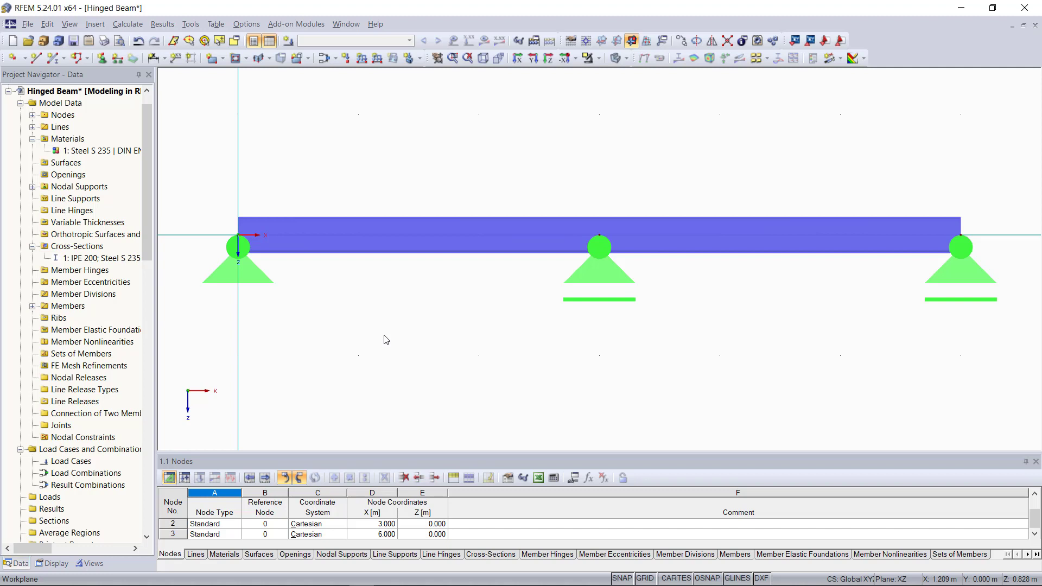
click(90, 273)
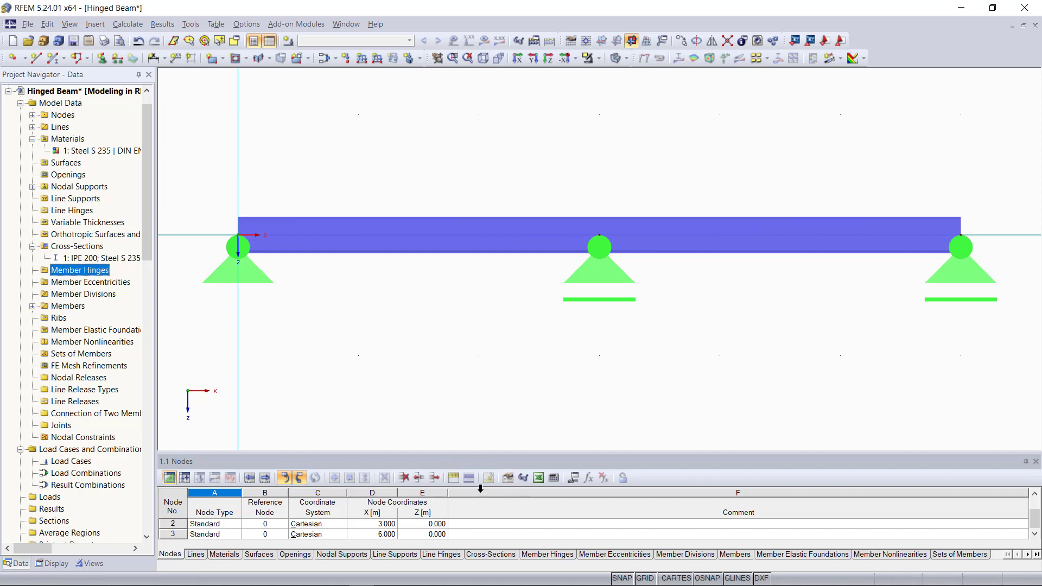
click(549, 555)
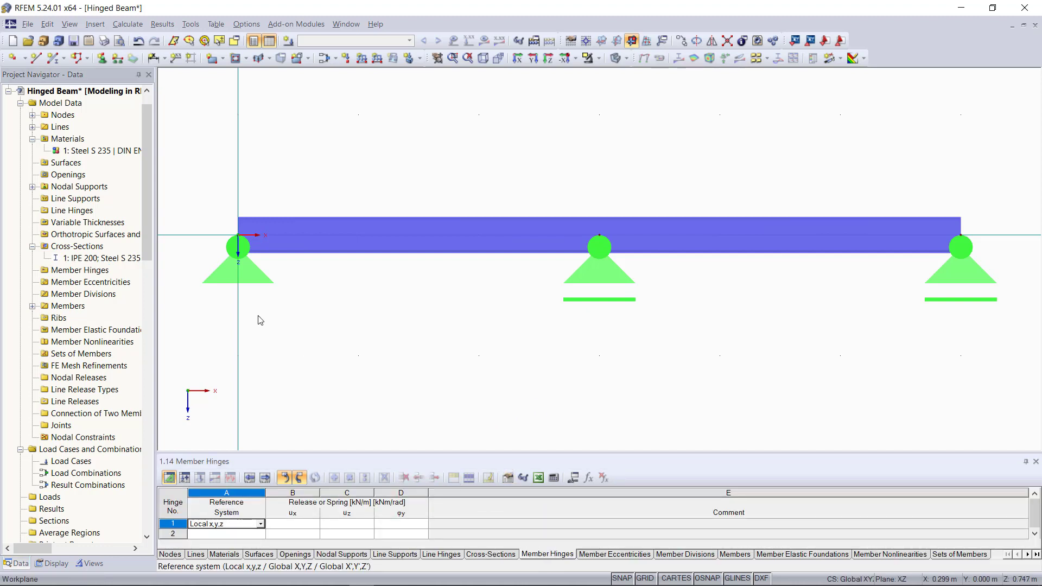
click(81, 270)
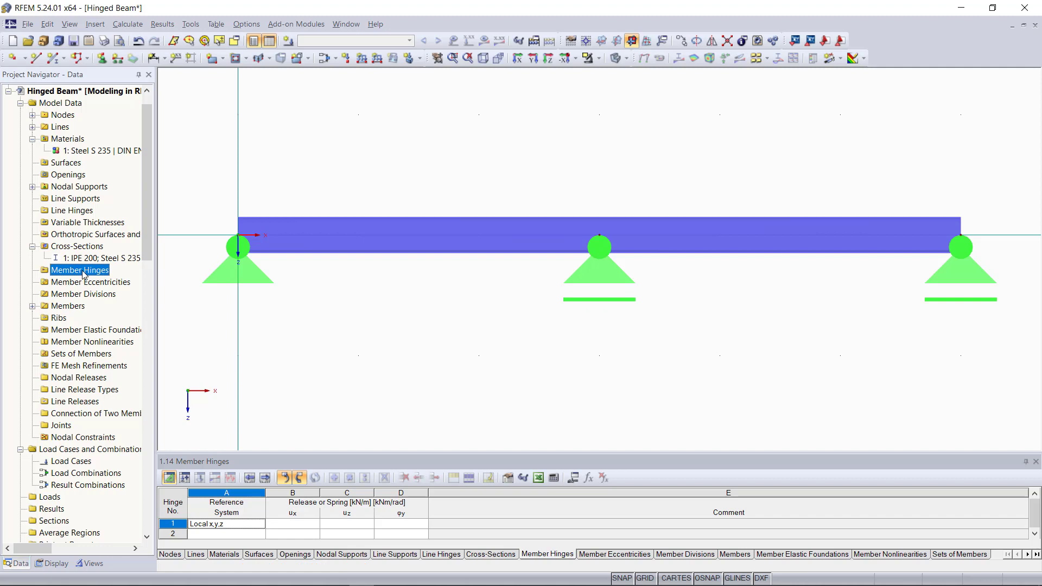
right_click(84, 275)
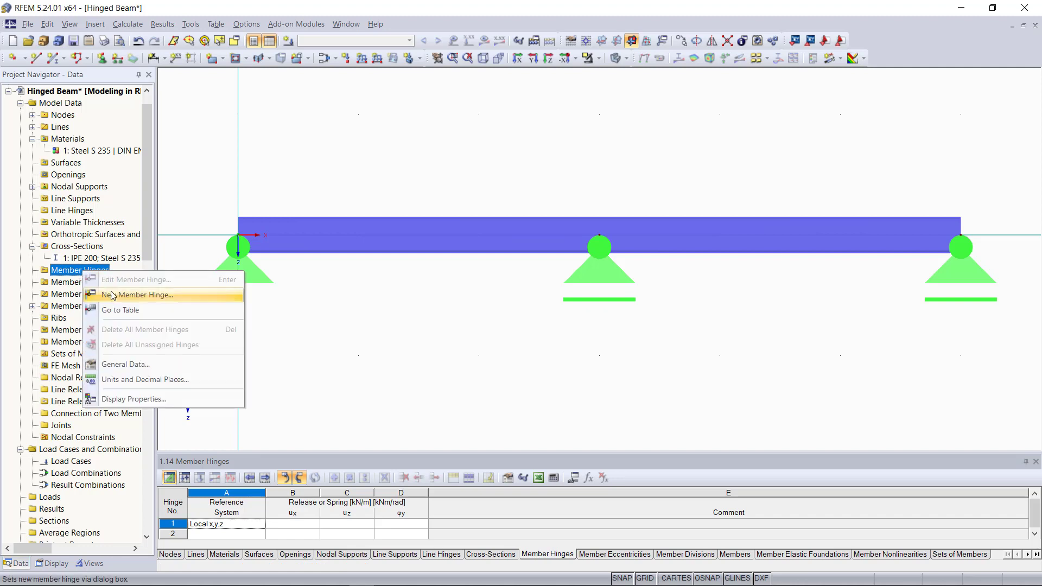
click(135, 296)
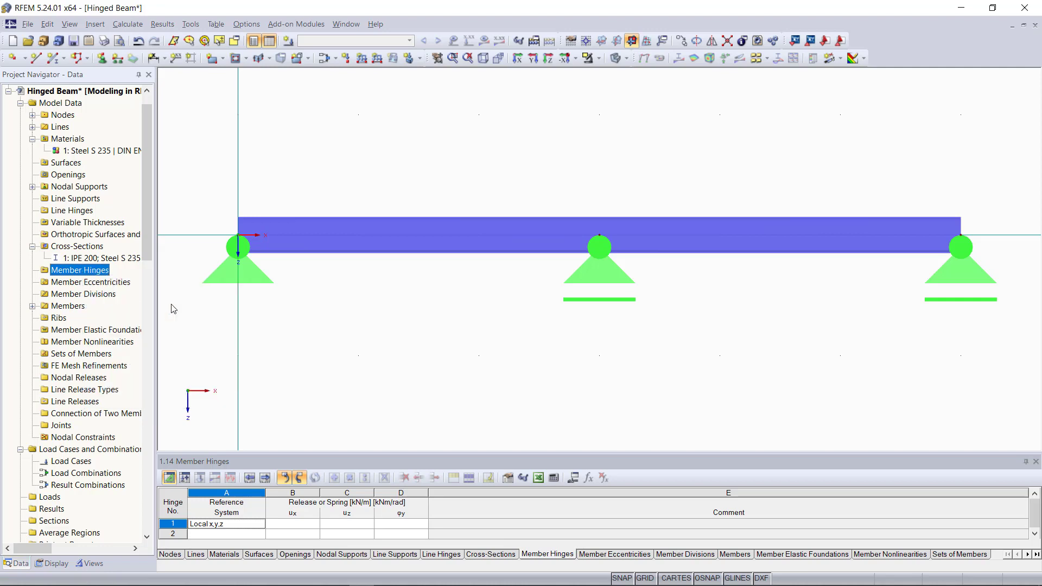
drag(480, 92, 528, 92)
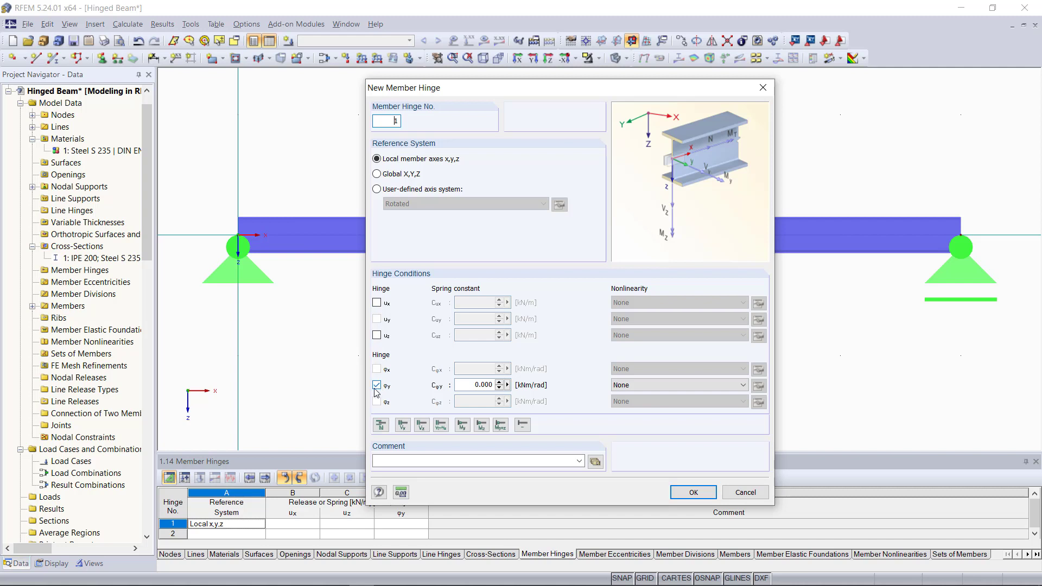
- Try releasing the ux and uz displacements in the new member hinge, and clear both releases again
click(377, 335)
click(376, 302)
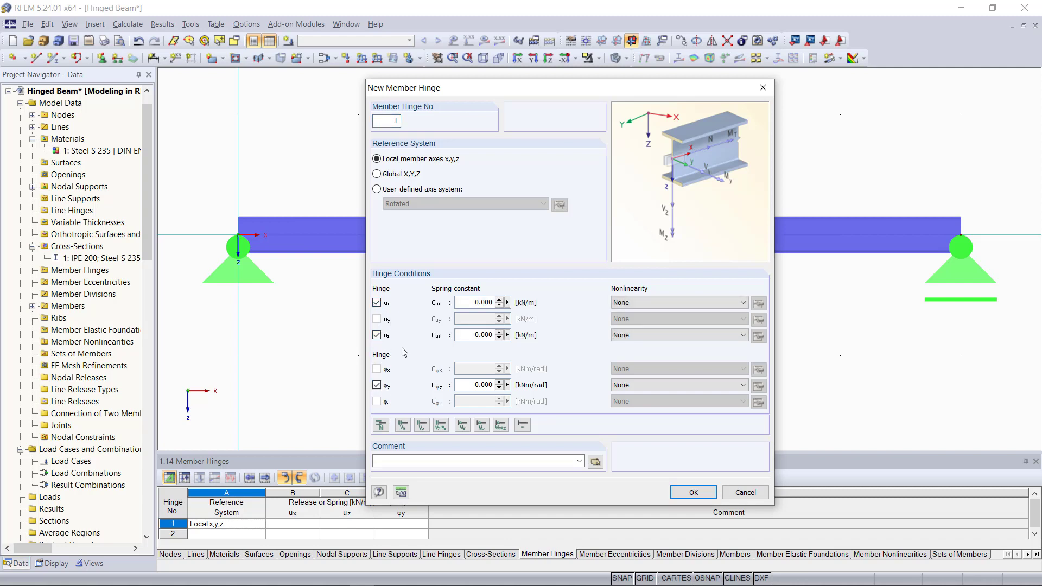
click(377, 303)
click(377, 335)
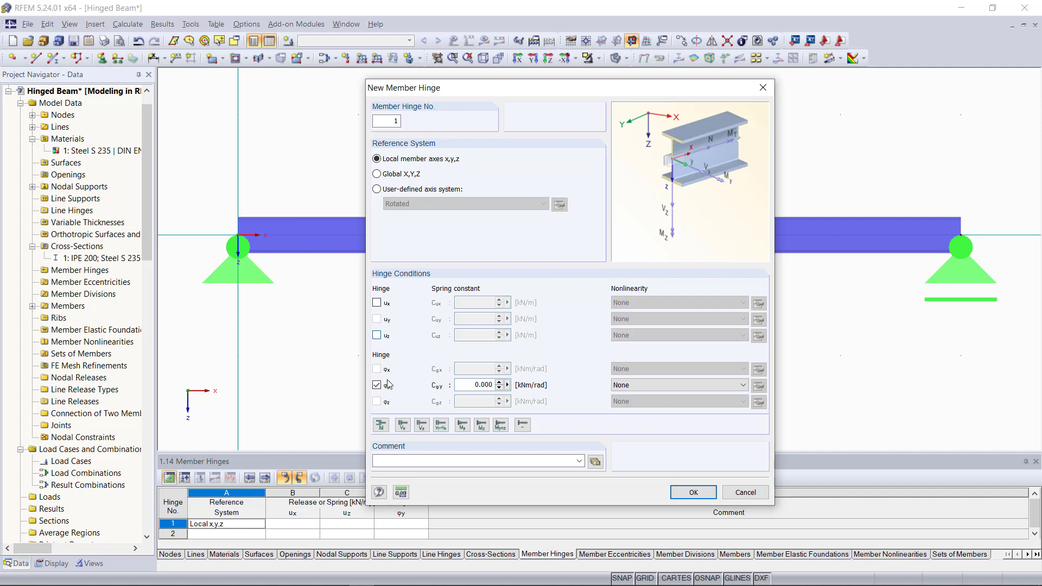
- Create the member hinge in local member axes with only the φy rotation released and no spring nonlinearity
click(377, 385)
click(377, 385)
click(471, 386)
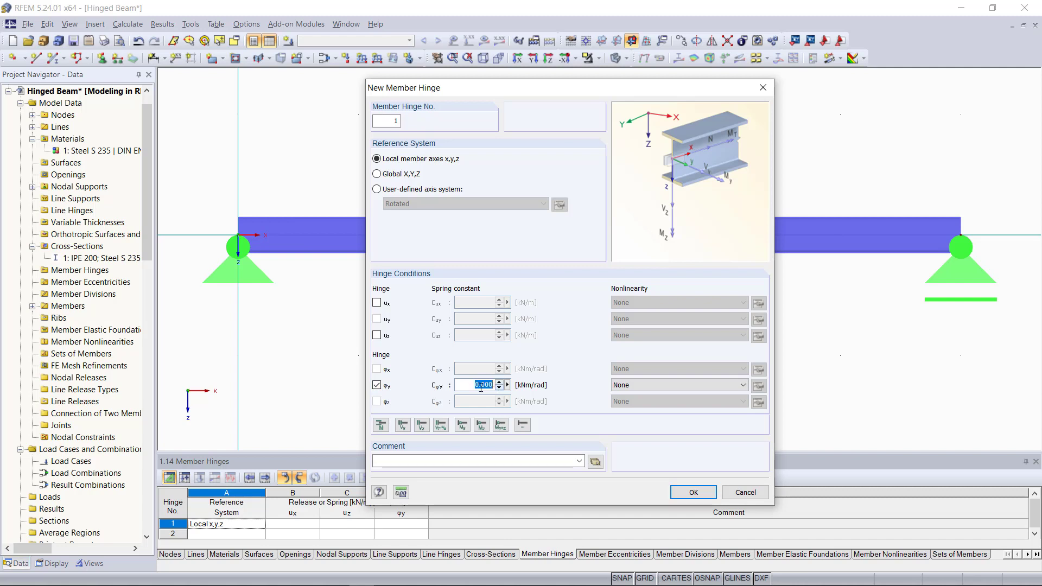
click(474, 387)
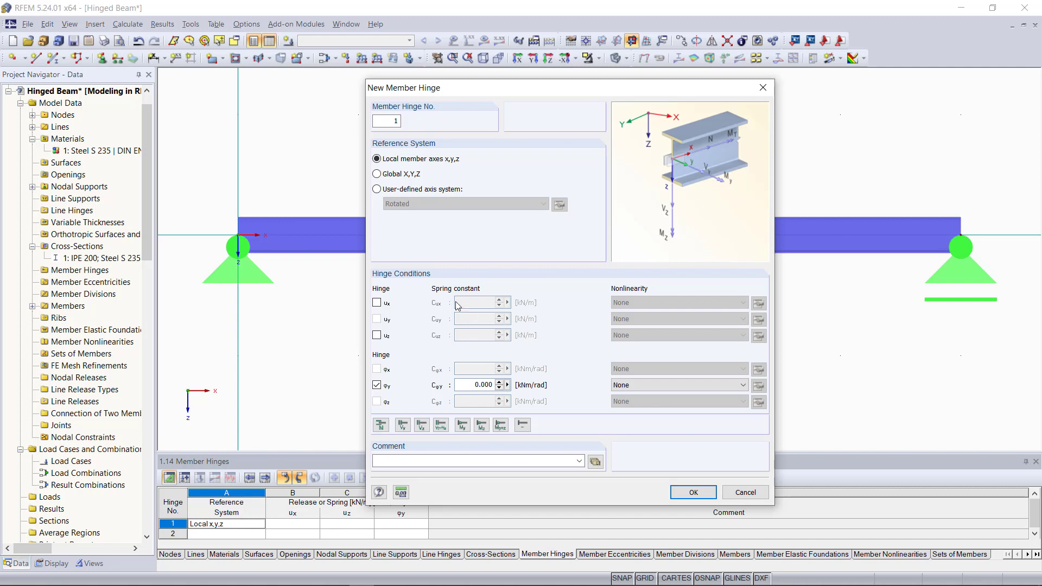
click(700, 493)
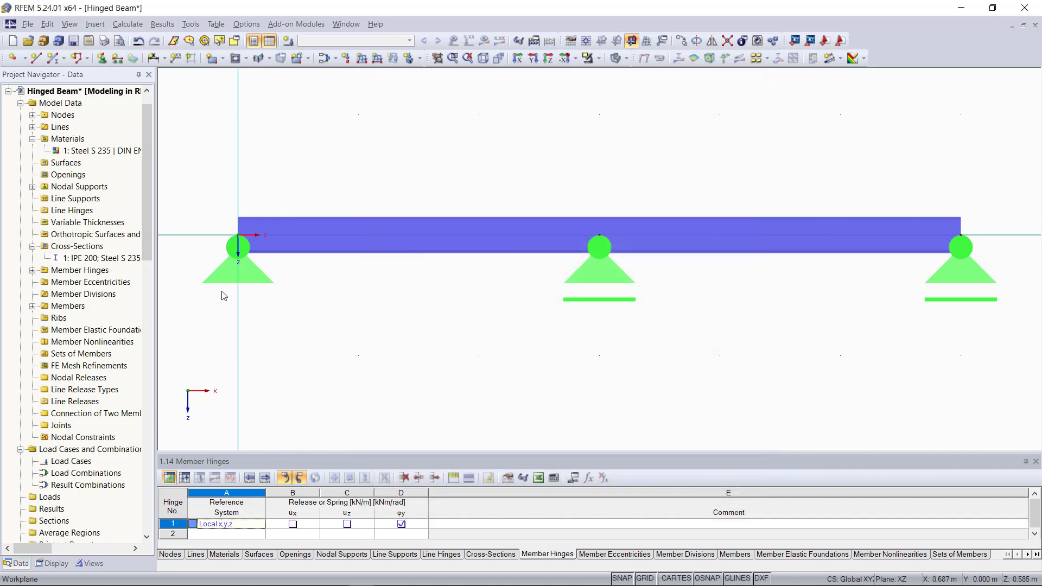
- Locate the new hinge in the model data, open the left-span member for editing and view the hinges available for its start
click(33, 271)
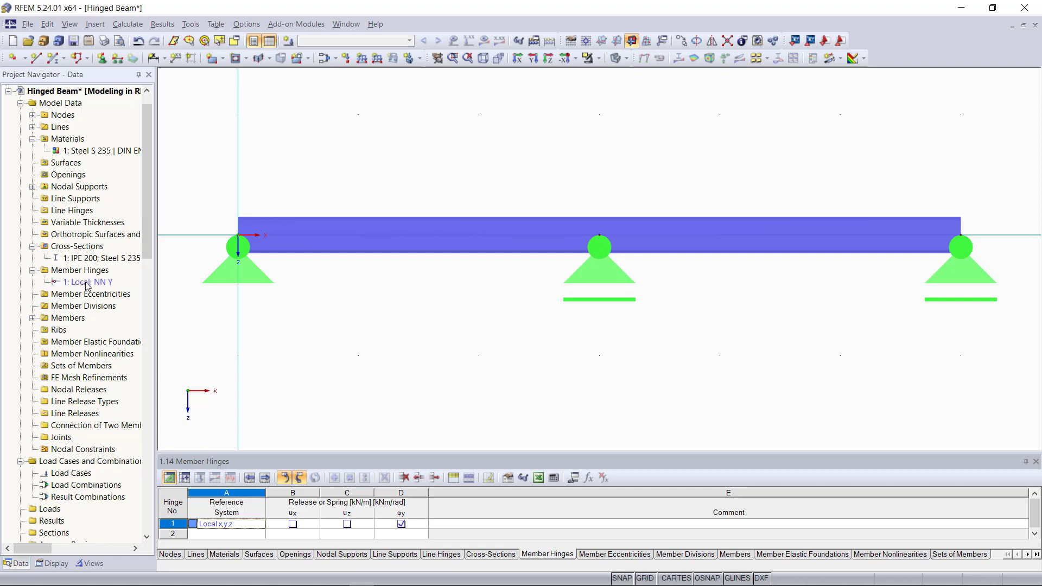
click(88, 284)
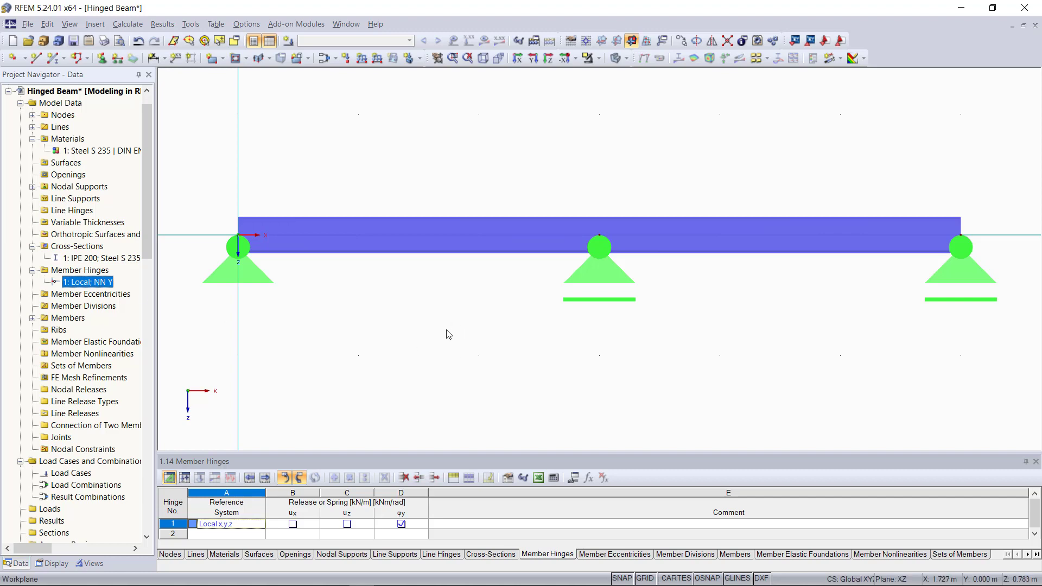
double_click(440, 248)
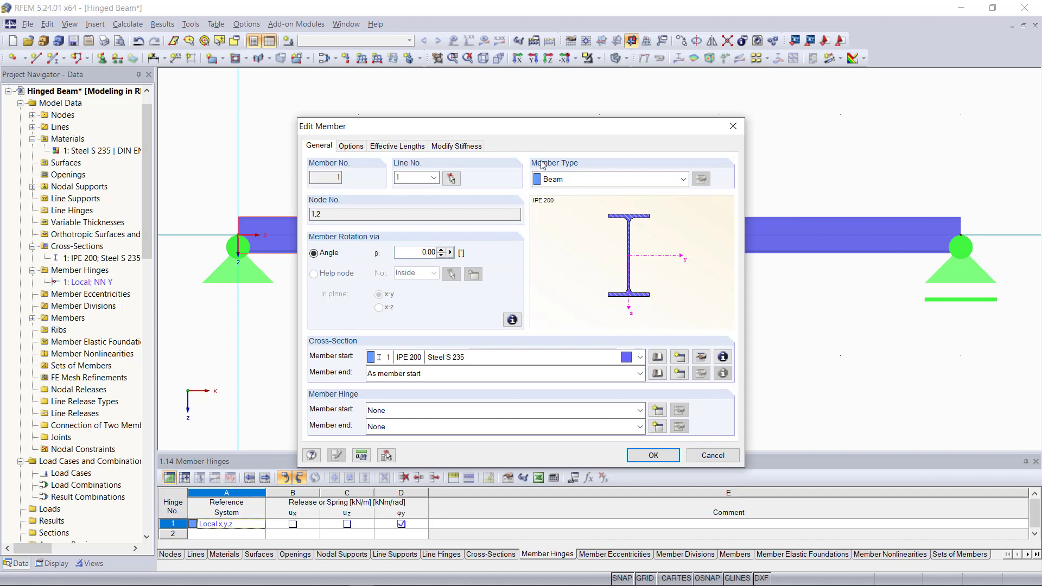
drag(535, 131, 549, 103)
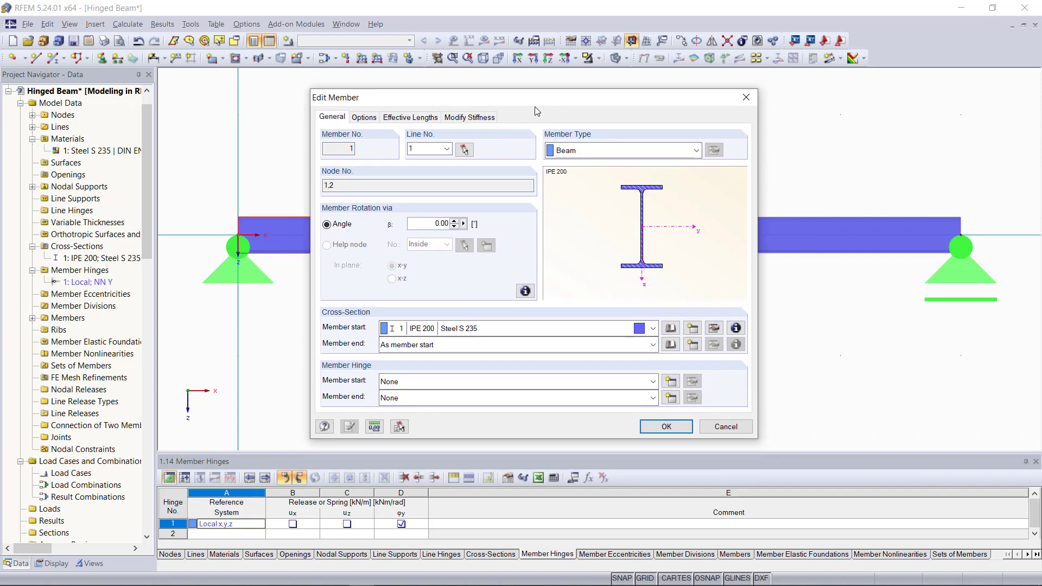
click(412, 383)
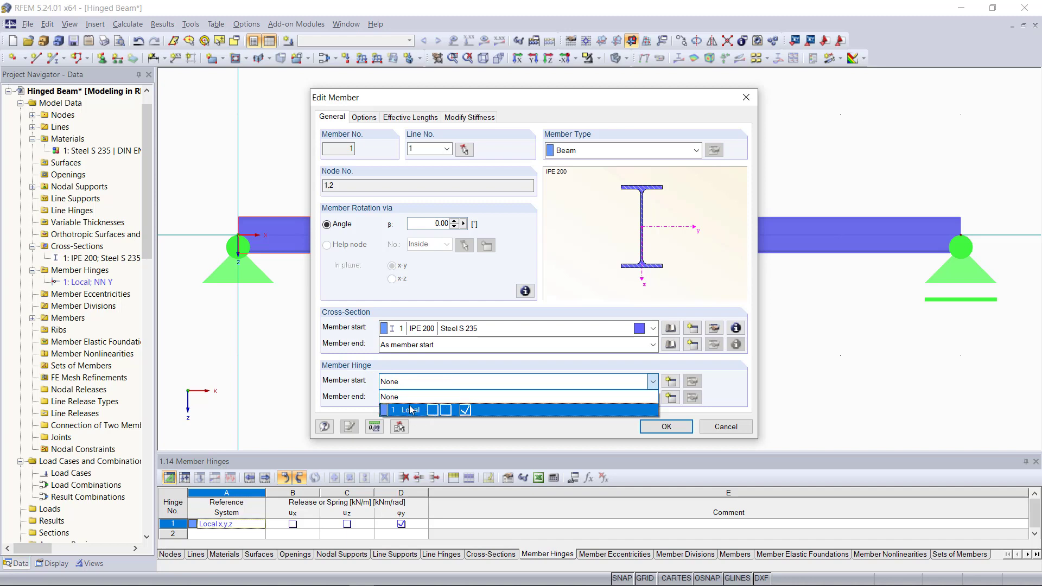
click(343, 387)
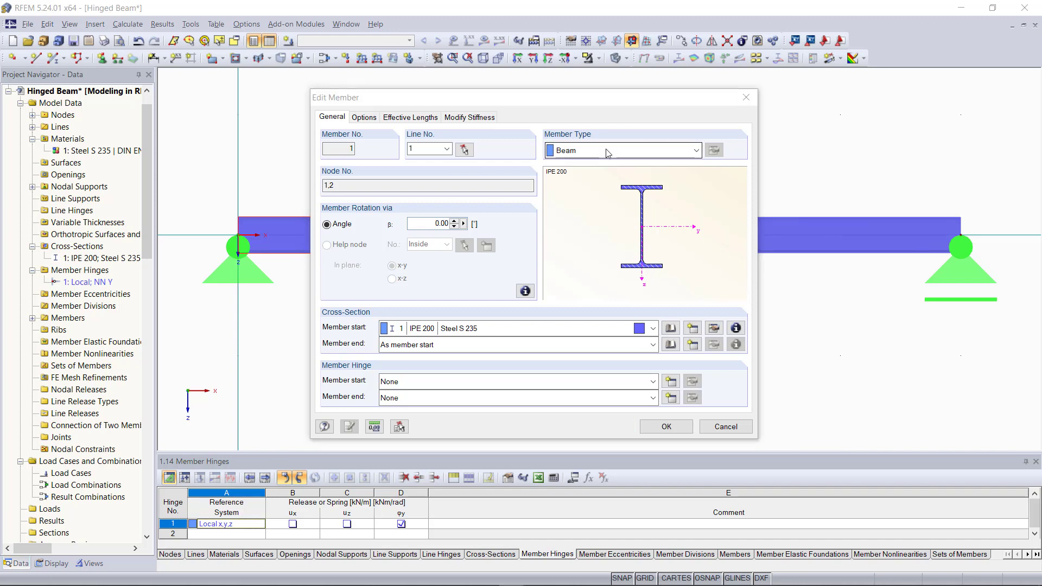
- Try the Truss member type for the left-span member and switch it back to Beam
click(608, 153)
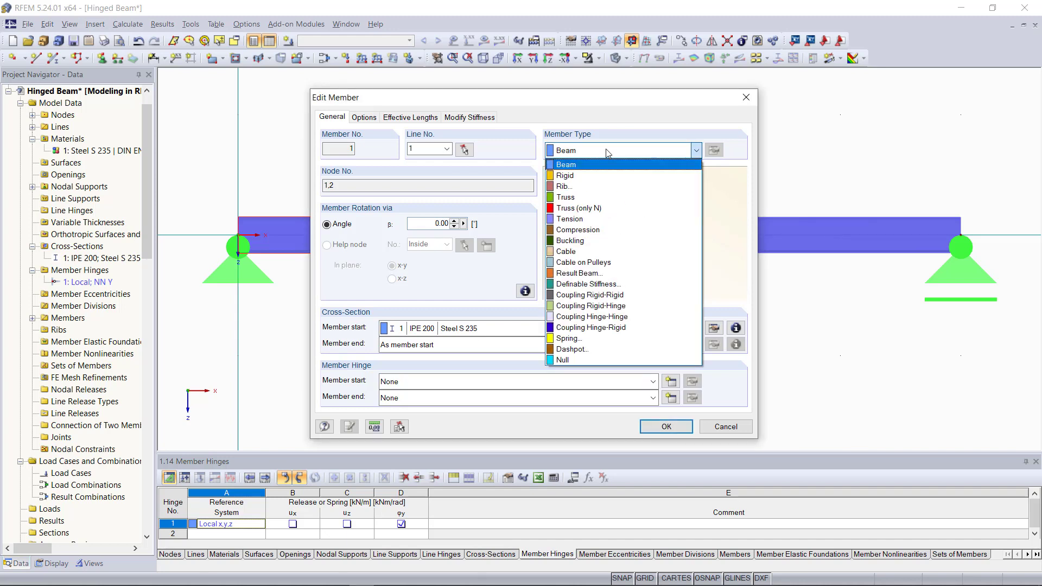
click(597, 198)
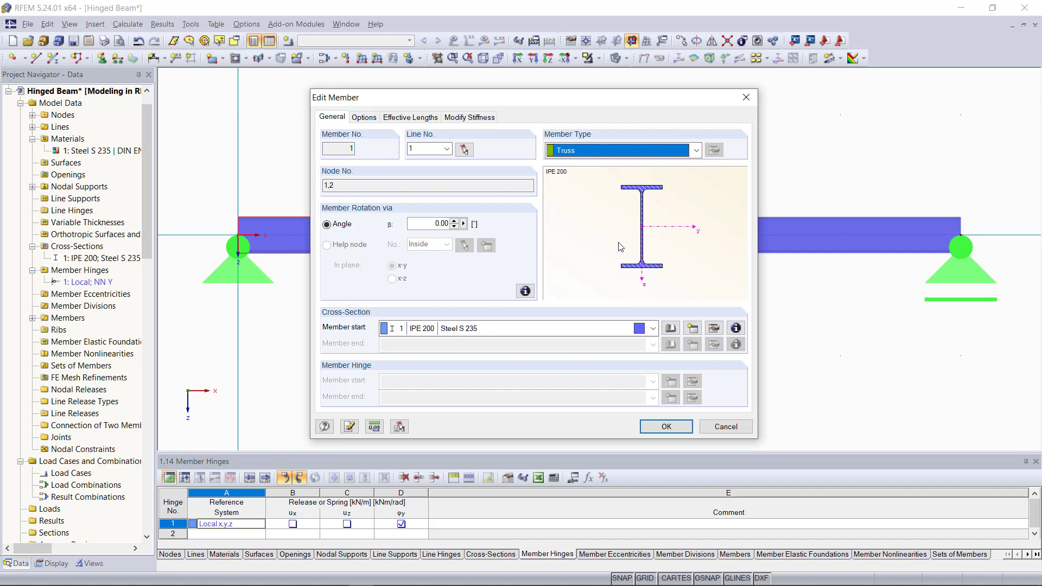
click(620, 152)
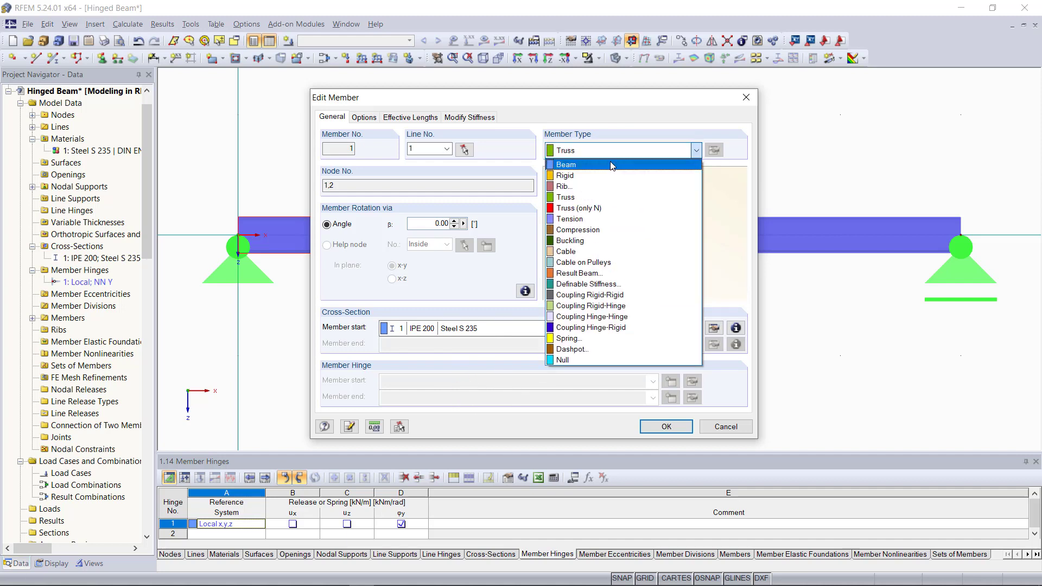
click(612, 165)
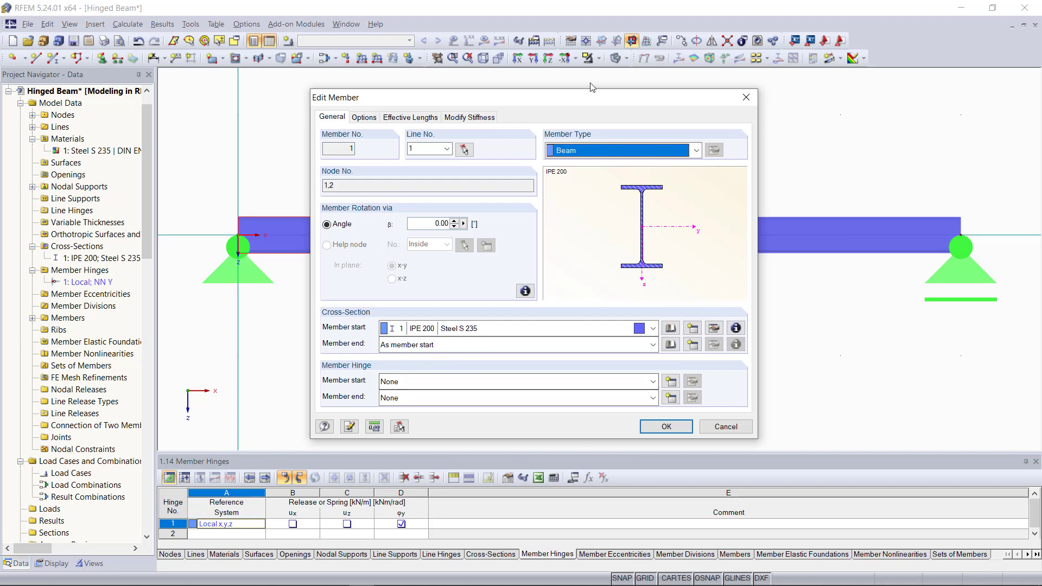
- Assign member hinge 1 to the end of the left-span member and leave its start without a hinge
drag(591, 88, 635, 112)
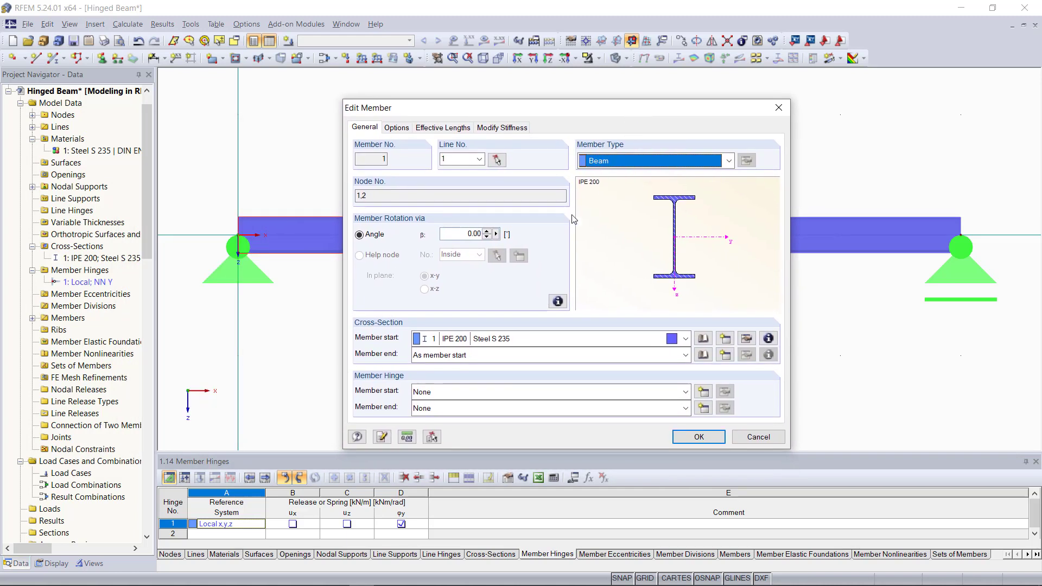
click(474, 408)
click(480, 437)
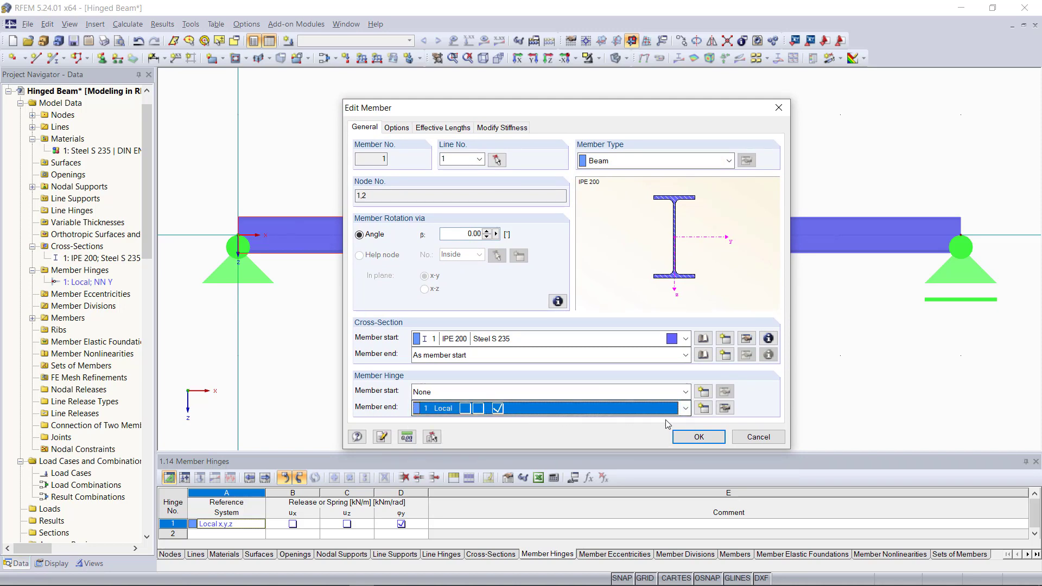
click(697, 437)
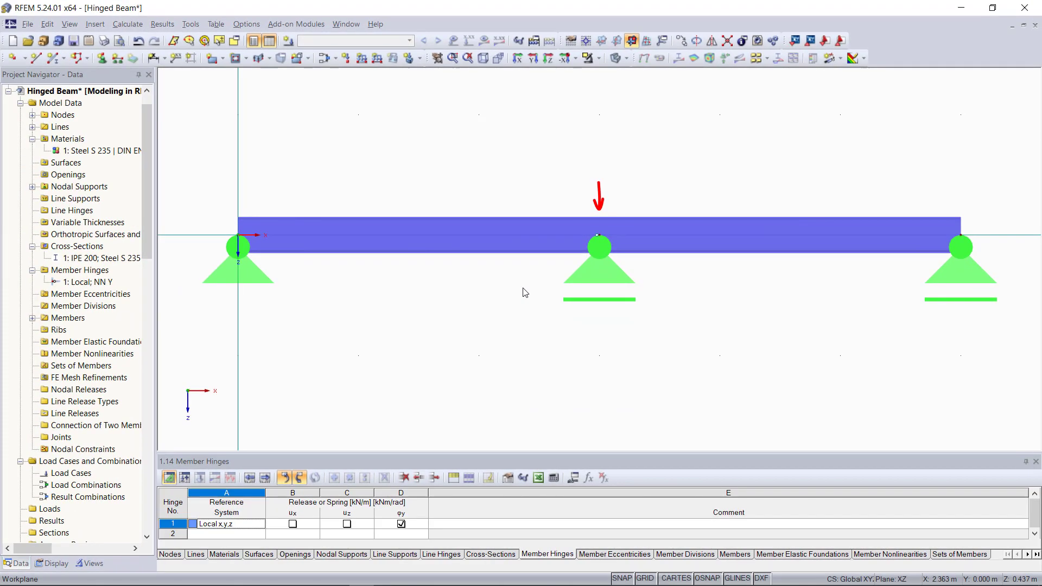
- Draw a 2 m horizontal IPE 200 member with end hinge 1, running from X 0 to X 2 m, 1 m above the beam
scroll(507, 305, down, 2)
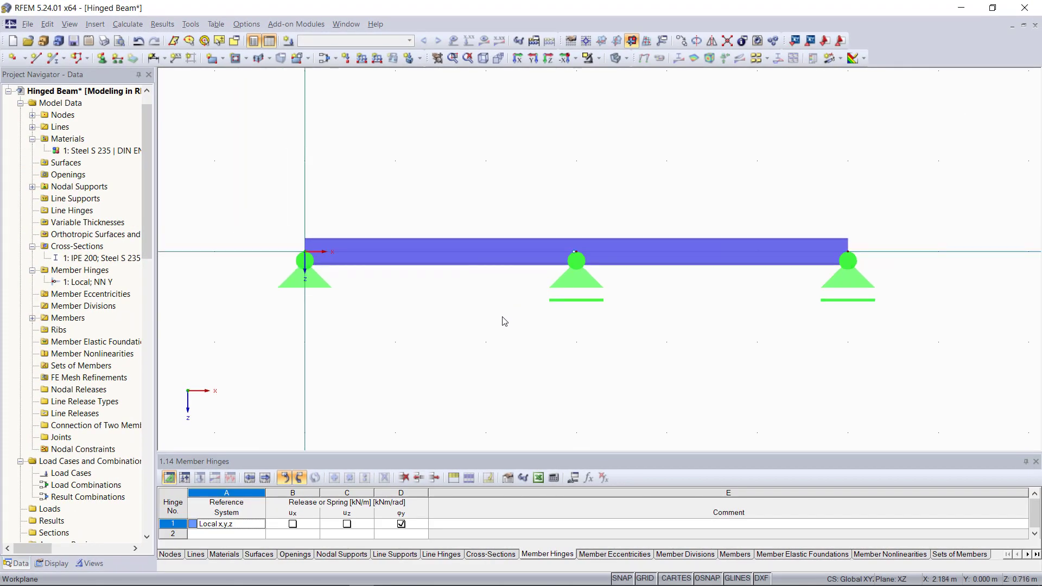
middle_drag(517, 309, 504, 375)
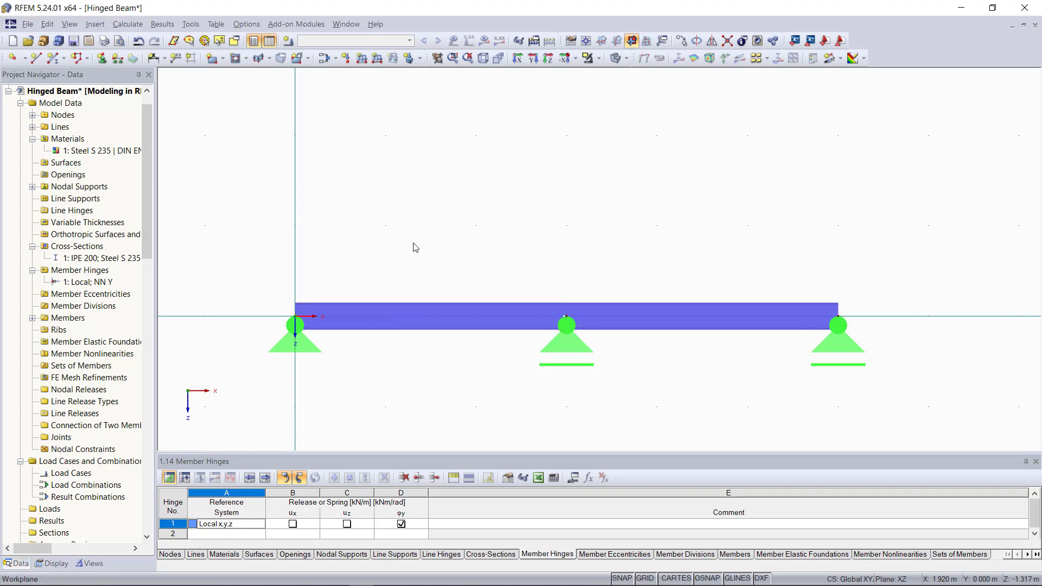
click(53, 58)
click(653, 455)
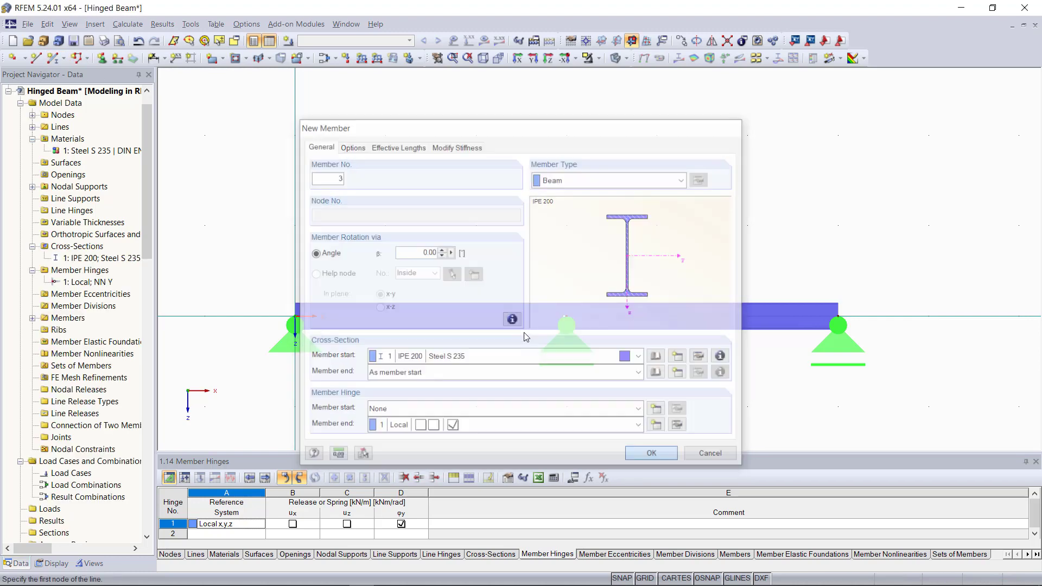
click(294, 225)
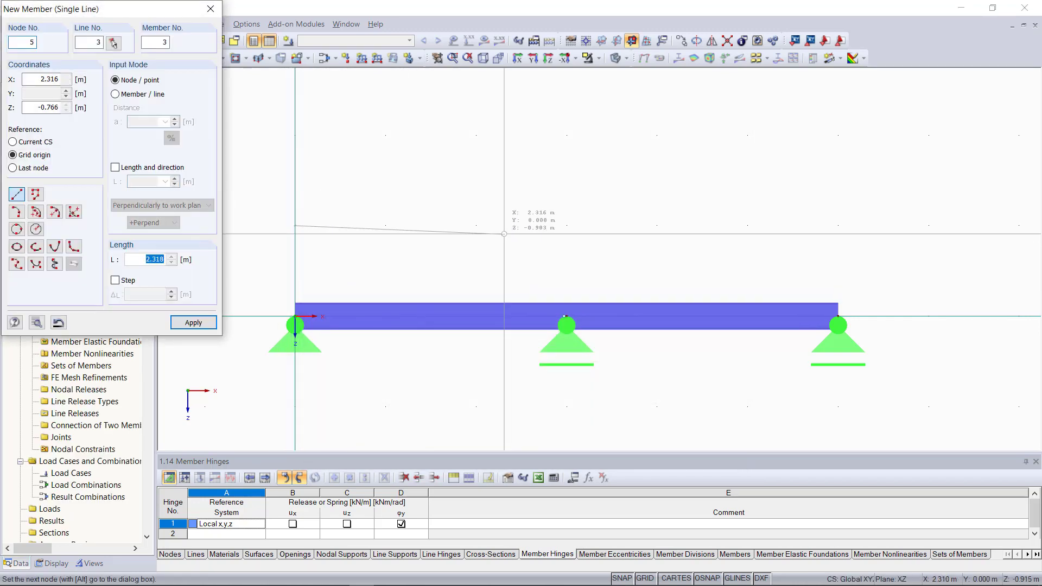
click(476, 225)
key(Escape)
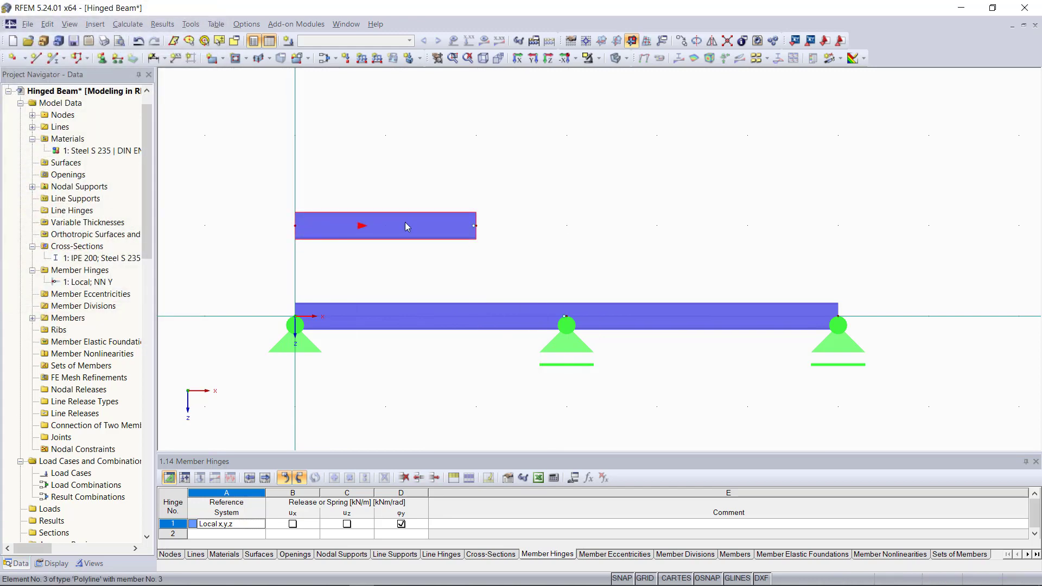
- Draw a second 2 m hinged member in the opposite direction, from X 5 m to X 3 m at Z -1 m
click(54, 58)
click(654, 456)
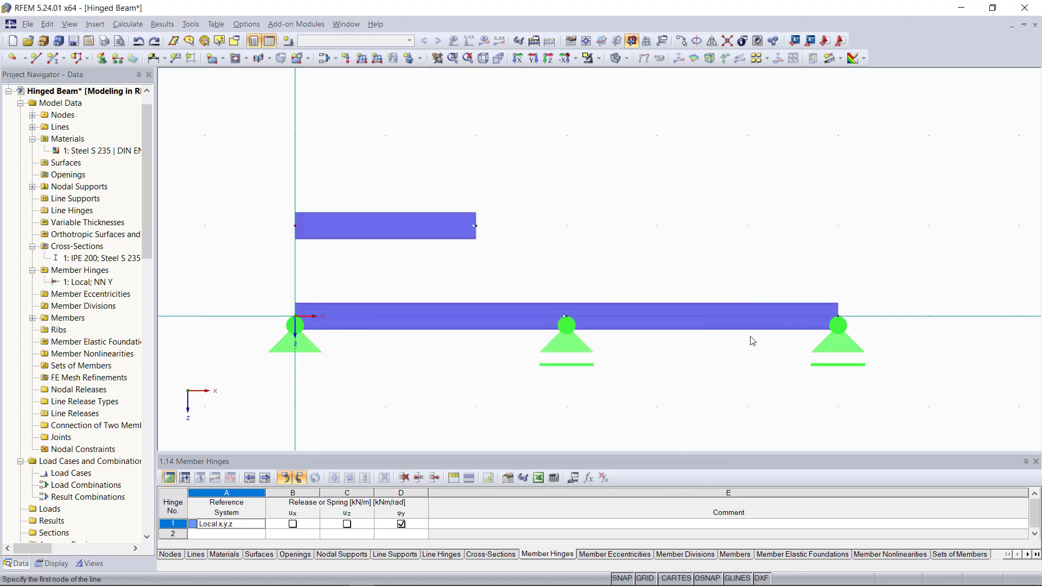
click(747, 225)
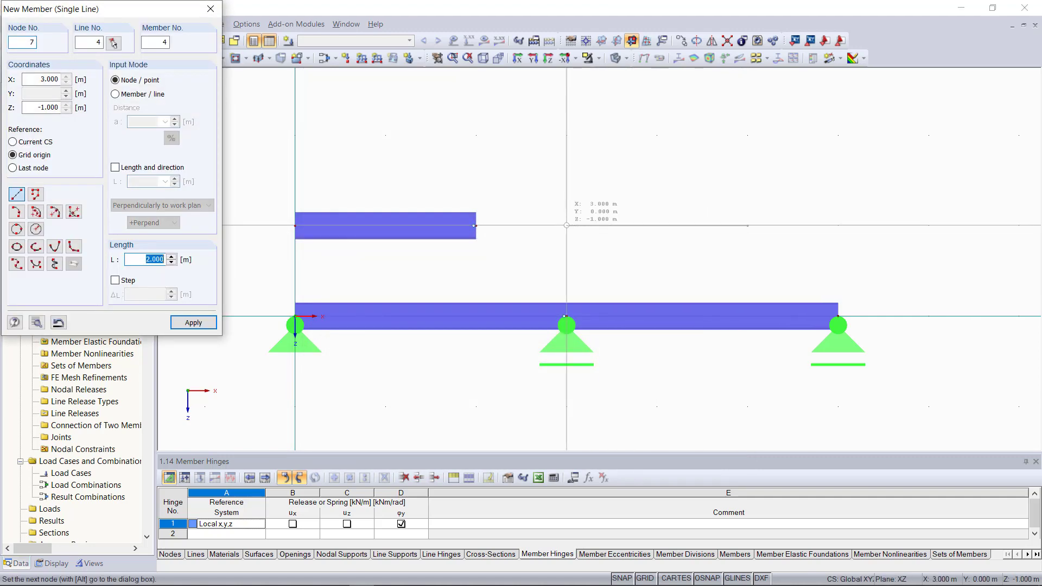
click(567, 225)
key(Escape)
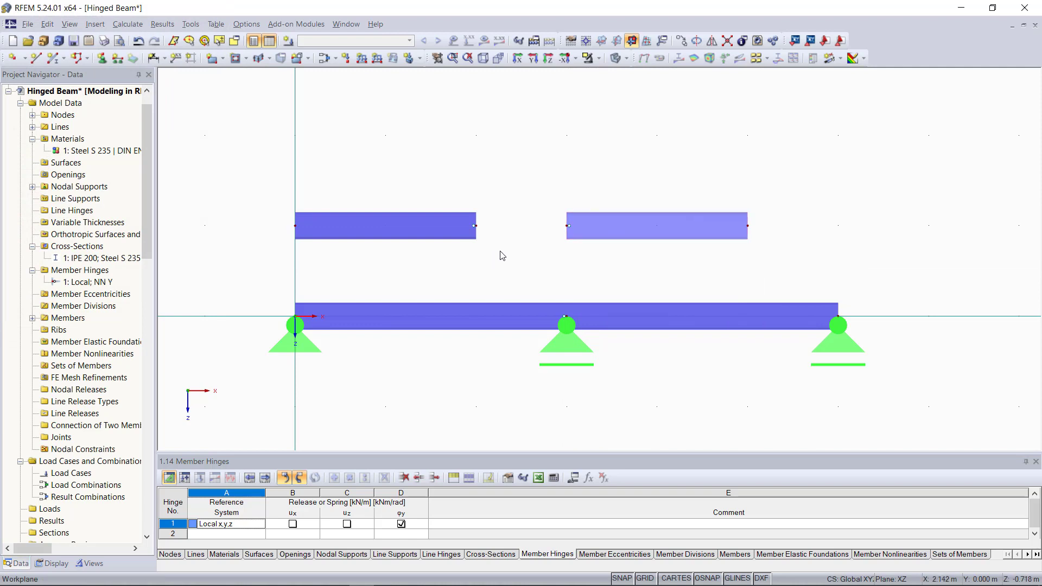
- Show the member orientation arrows and check the hinge information of the first of the two upper members
right_click(400, 227)
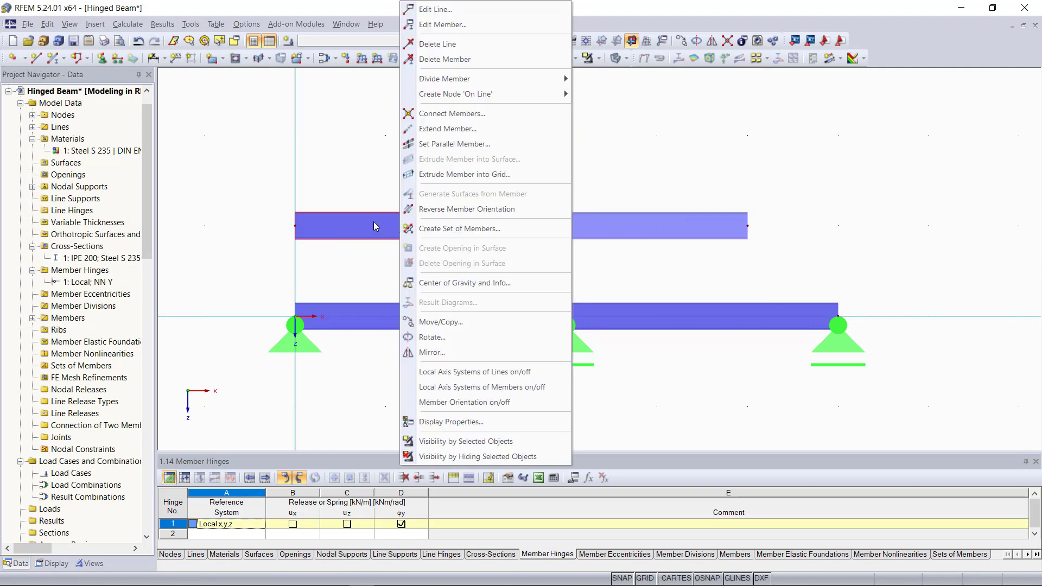
click(521, 403)
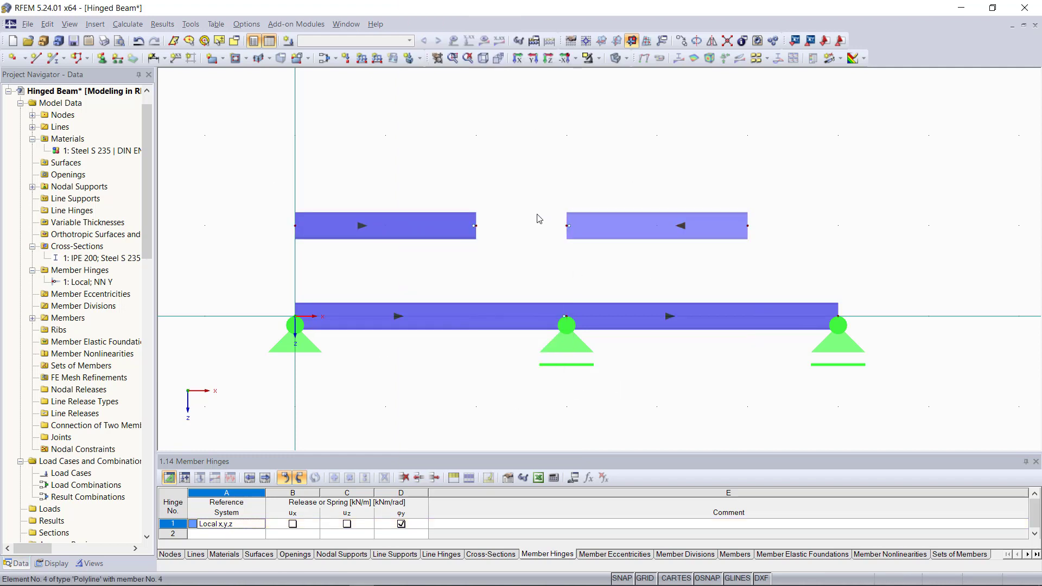
mouse_move(420, 228)
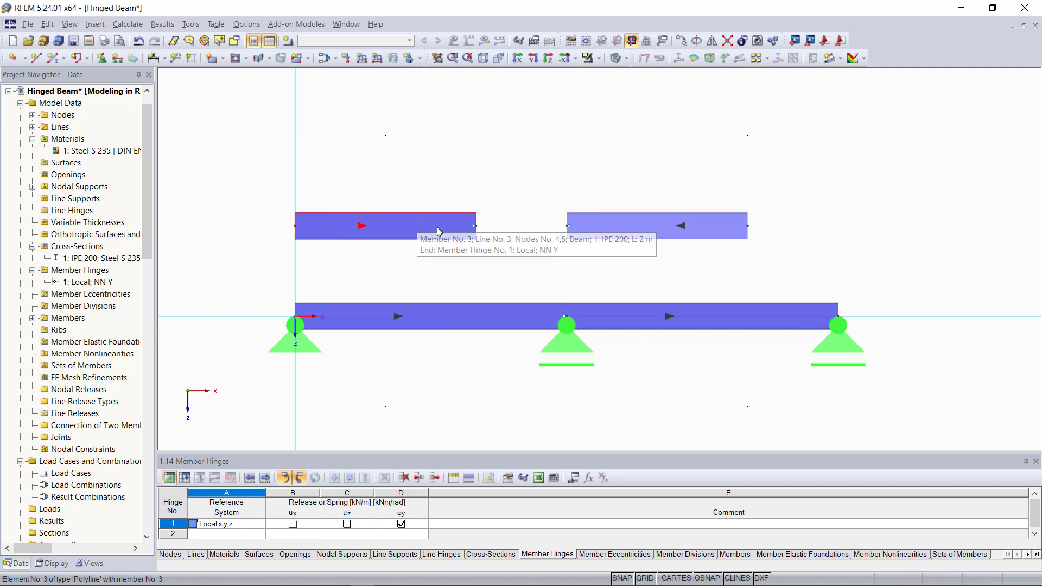
- Reverse the orientation of the upper member starting at X 0 and check which end carries its hinge
right_click(402, 226)
click(462, 209)
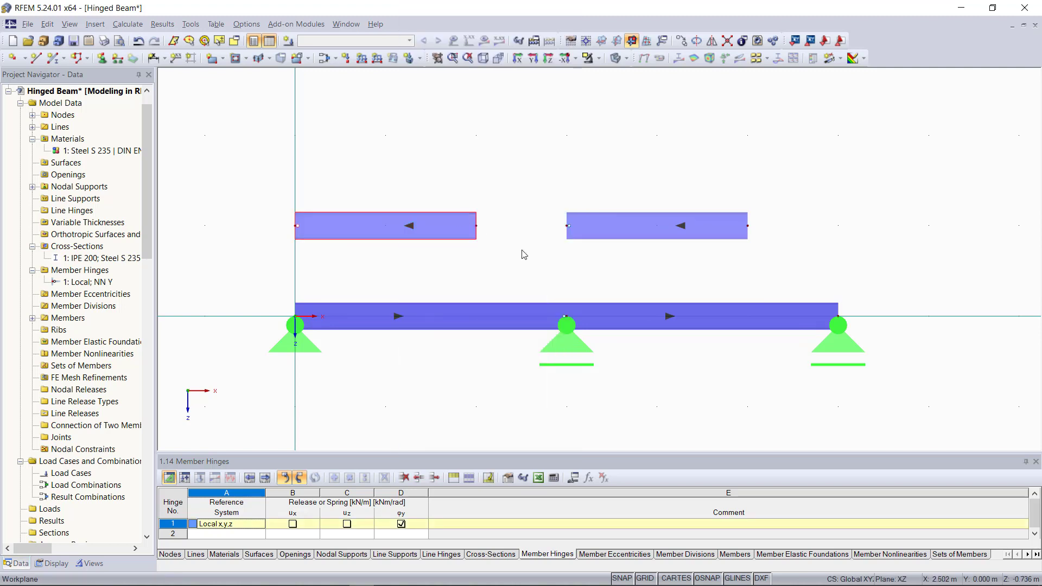
mouse_move(412, 231)
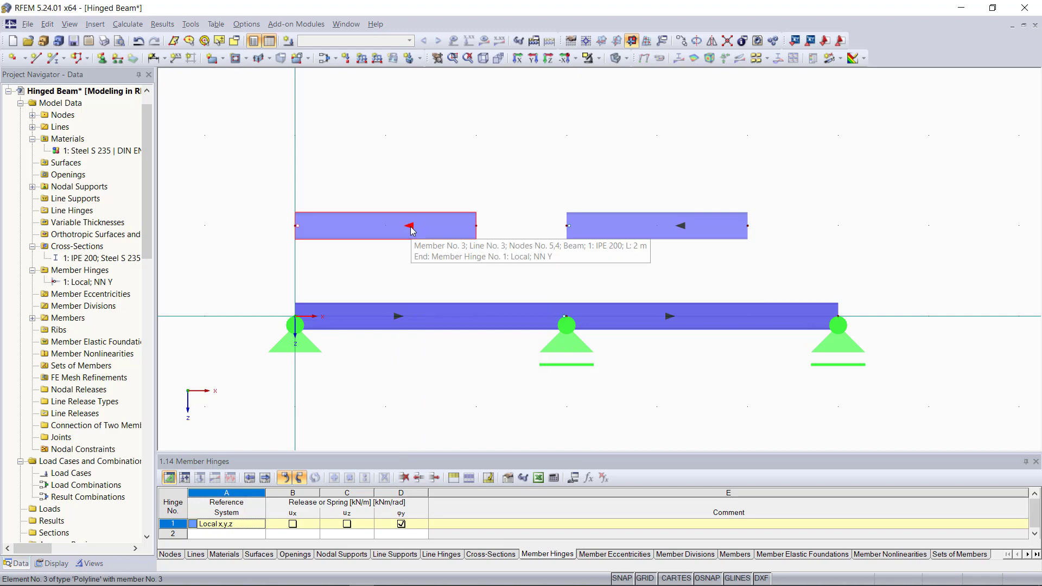
- Hide the member orientation arrows and delete both members above the beam
right_click(428, 225)
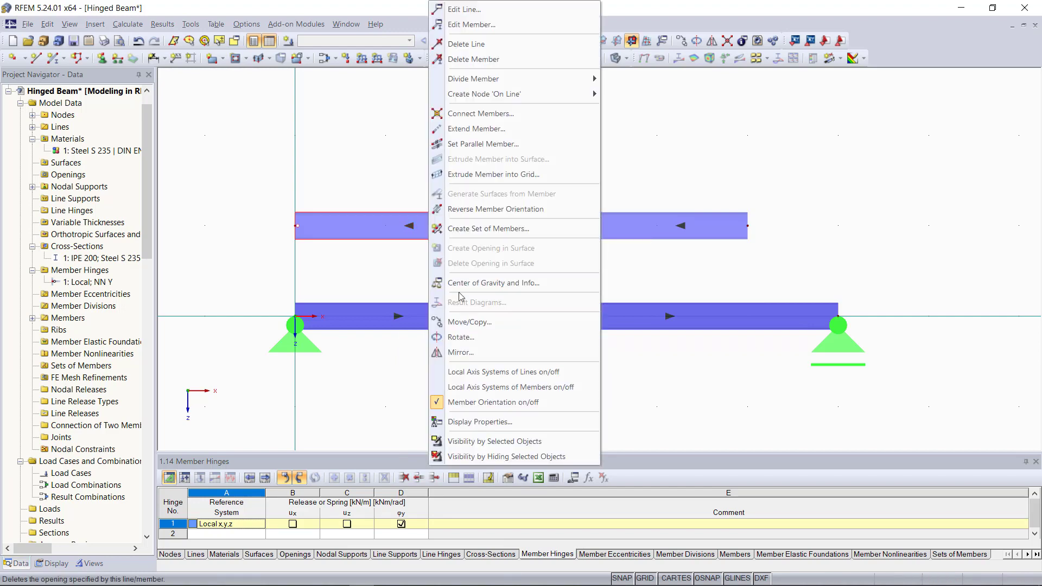
click(491, 403)
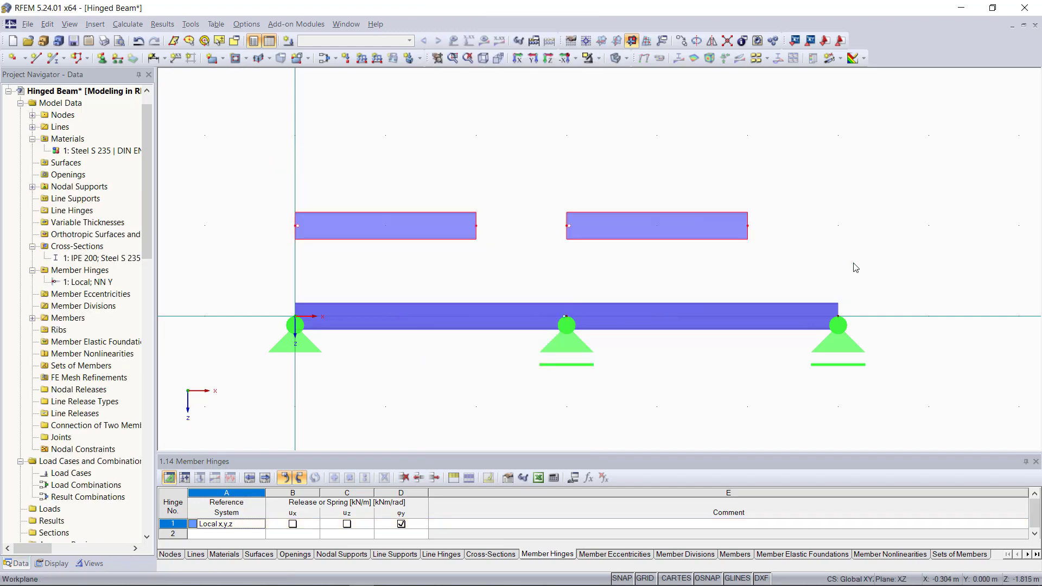
key(Delete)
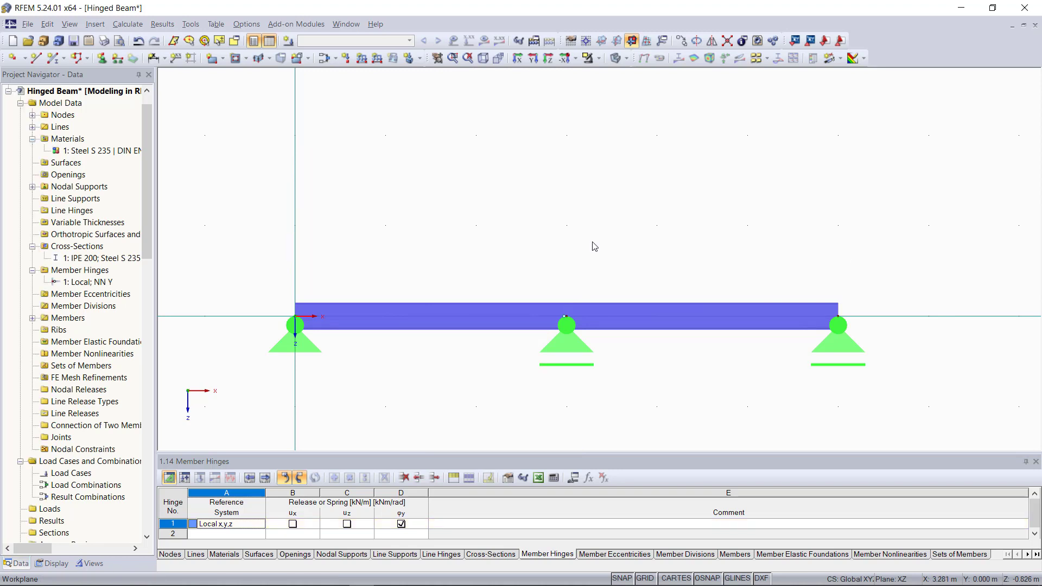
- Create load case LC1 described as "All loads" in the Dead action category, with self-weight deactivated
click(287, 41)
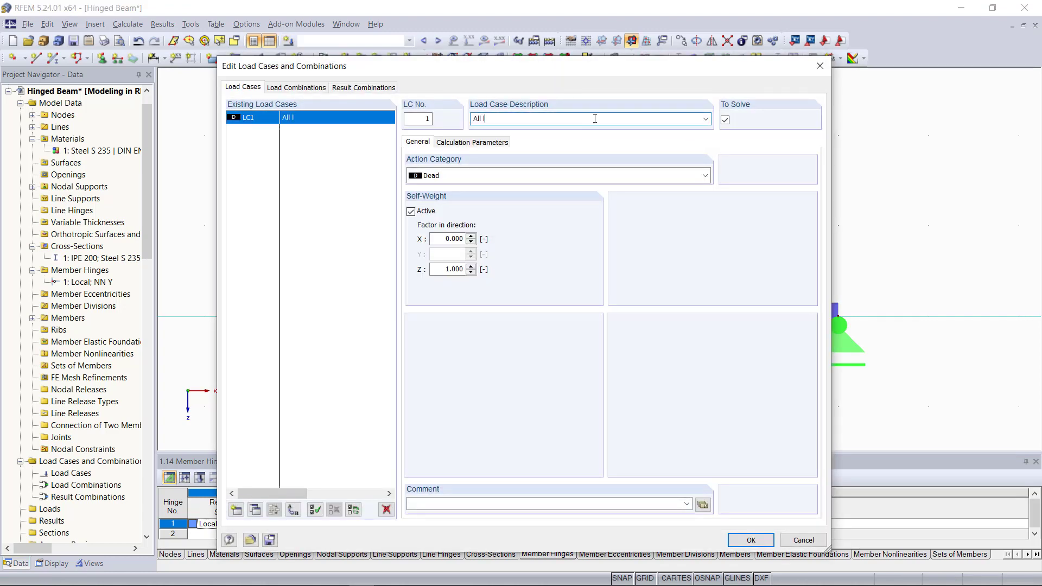
text(All loads)
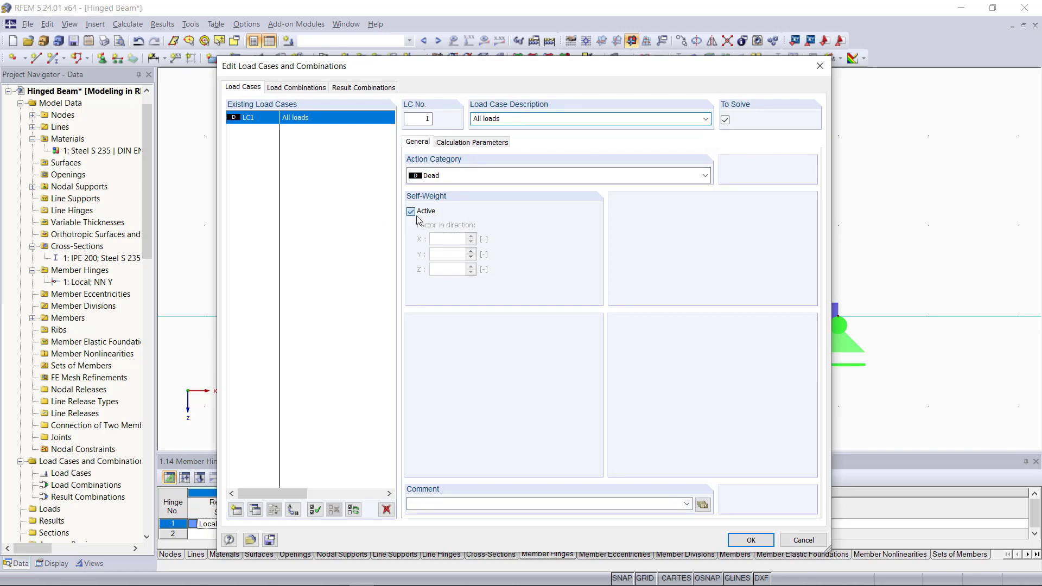
click(759, 541)
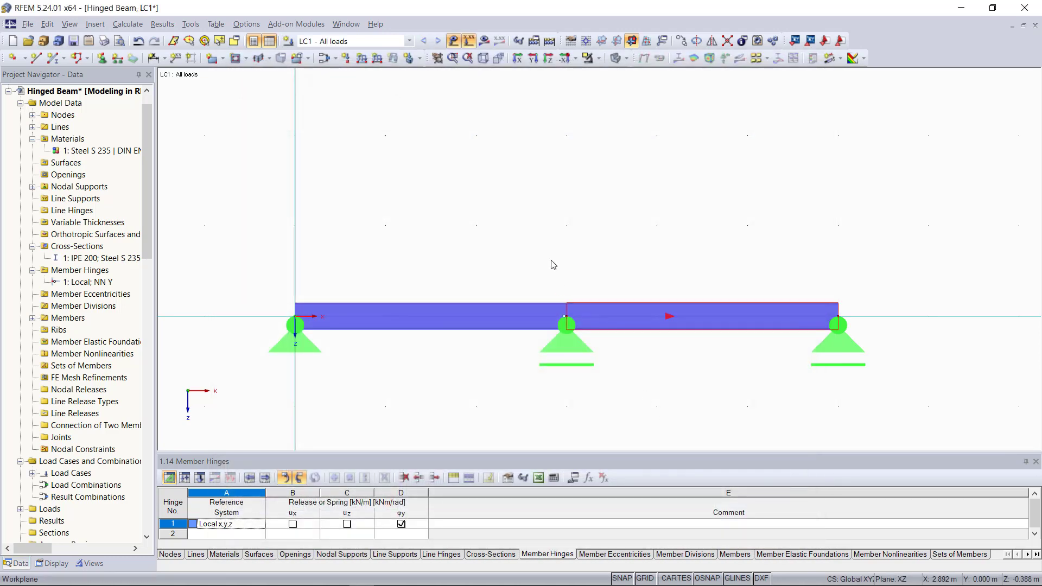
- Apply a uniform 5 kN/m force load in global direction ZL to both span members
click(361, 58)
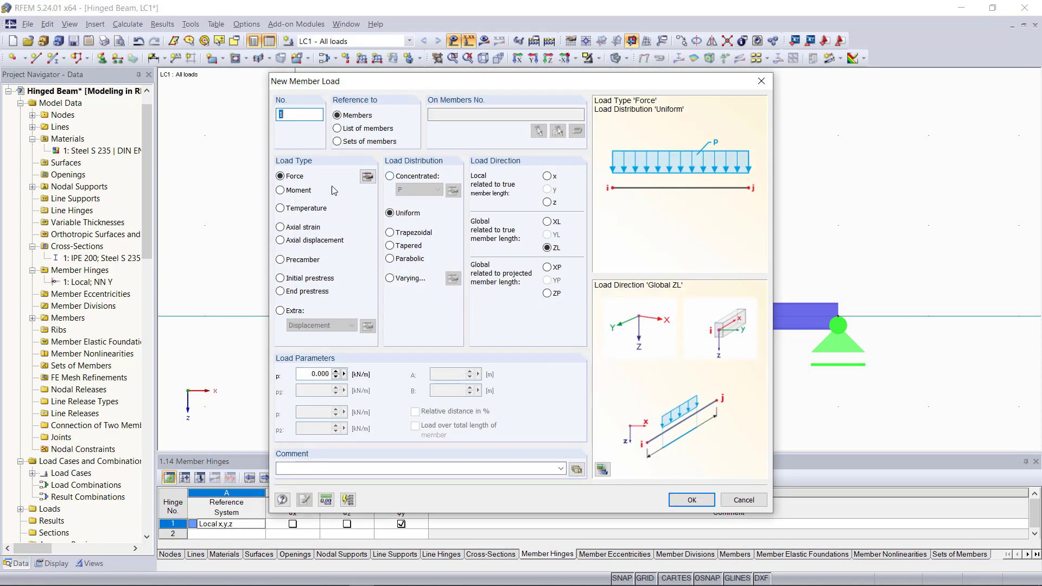
double_click(321, 374)
text(5)
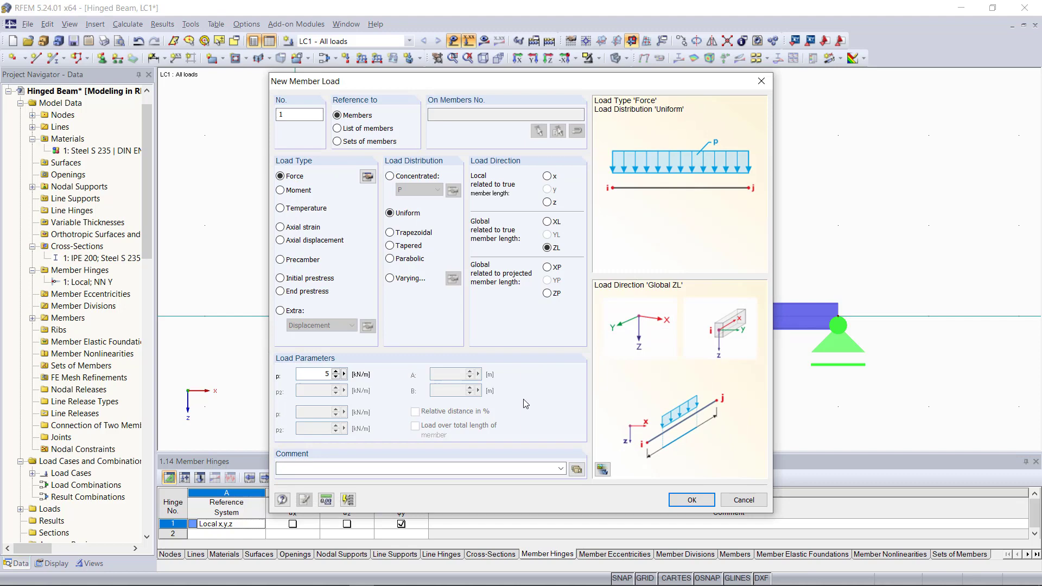
click(691, 499)
click(463, 311)
click(679, 337)
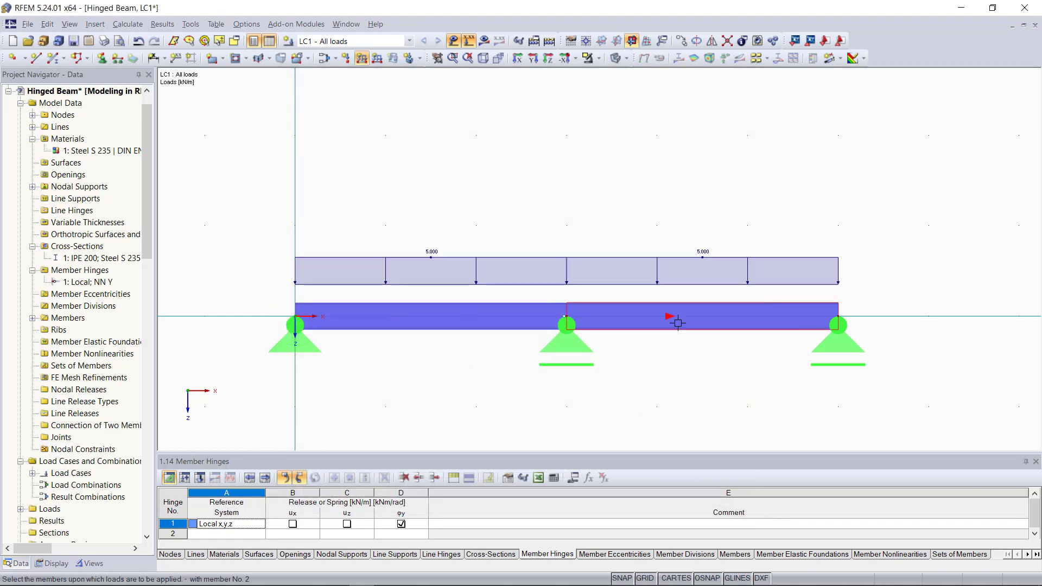
- Copy the whole beam once with its supports, hinge and loads, displaced 3 m in Z and 0 m in X
key(Escape)
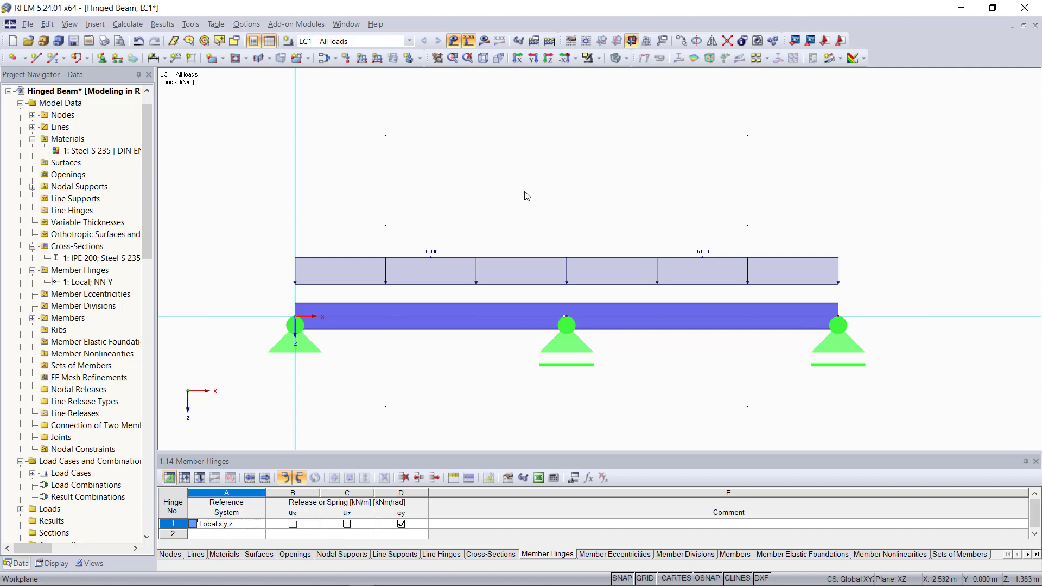
scroll(527, 187, down, 2)
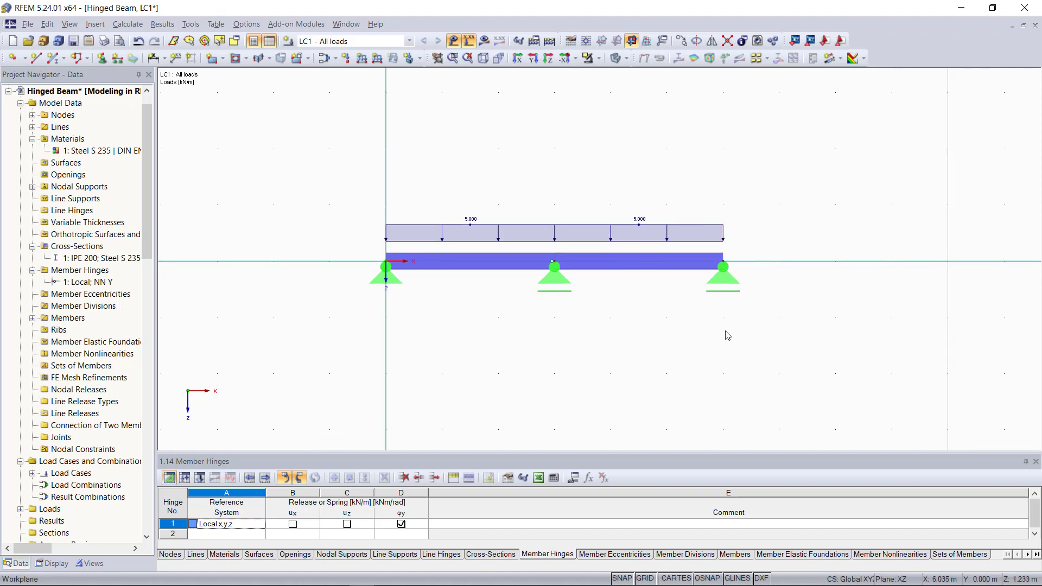
scroll(604, 326, down, 1)
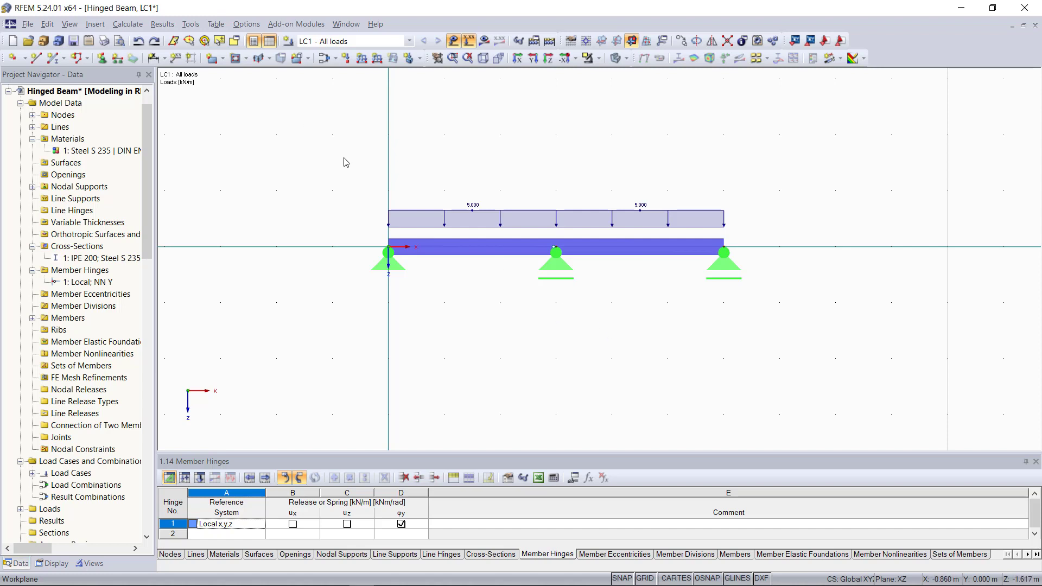
drag(346, 161, 798, 319)
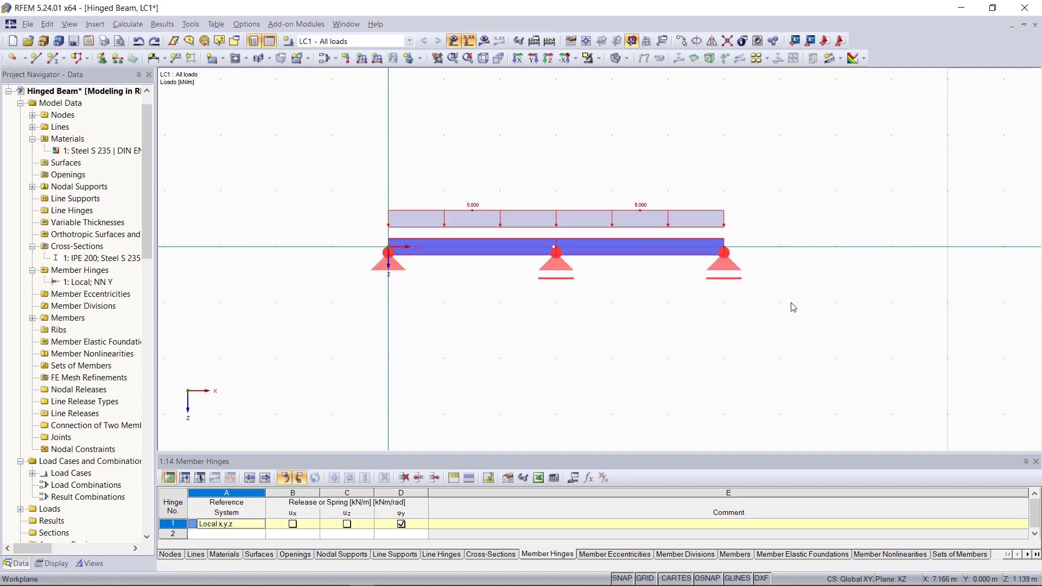
click(682, 42)
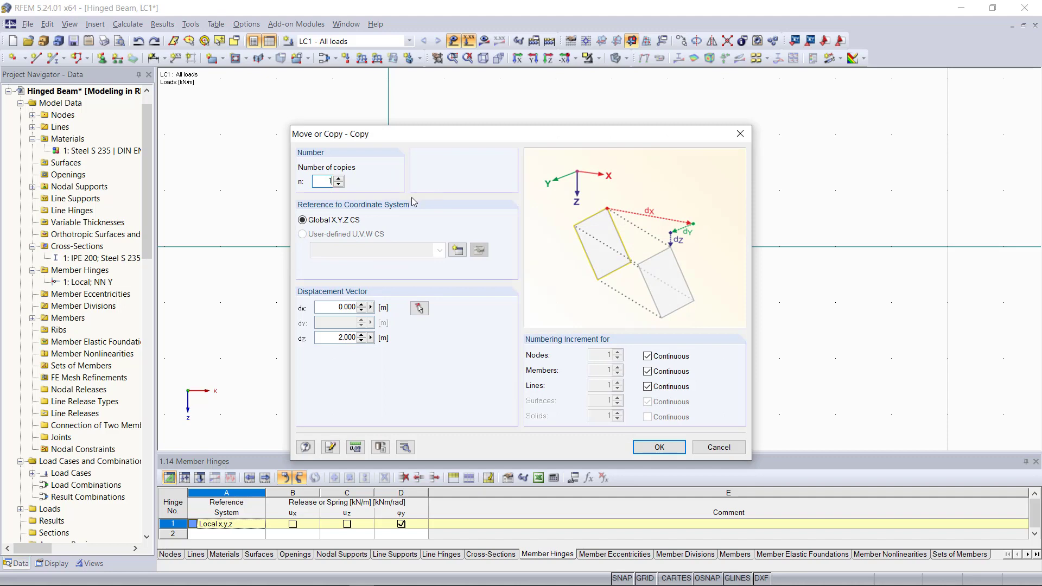
click(420, 307)
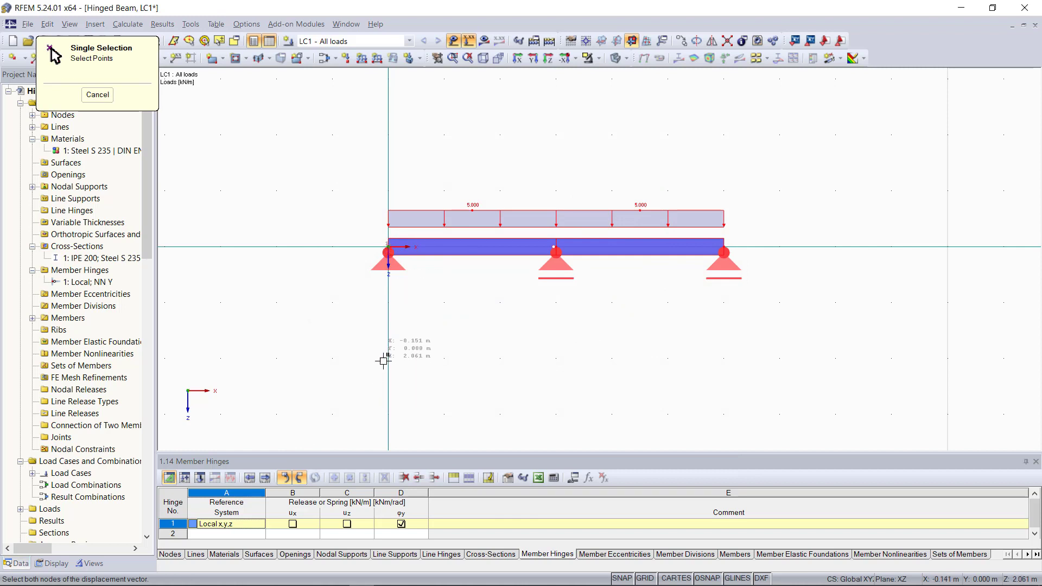
click(389, 415)
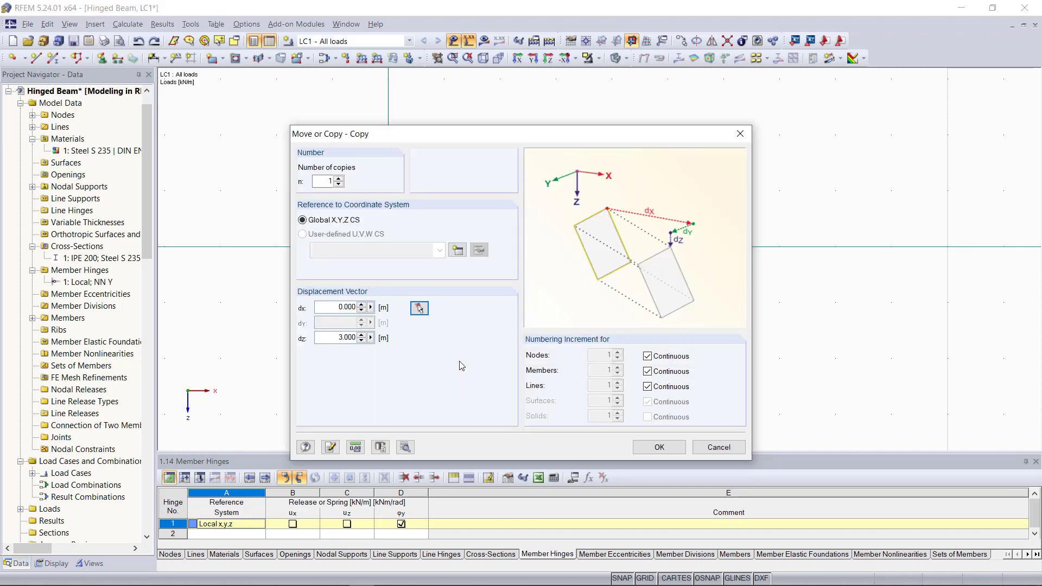
click(661, 453)
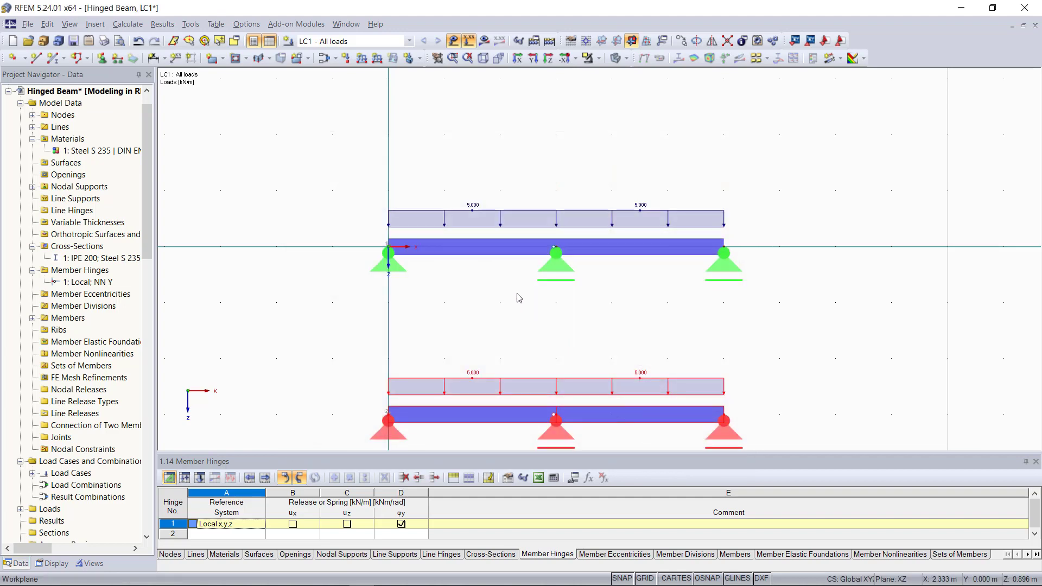
key(F8)
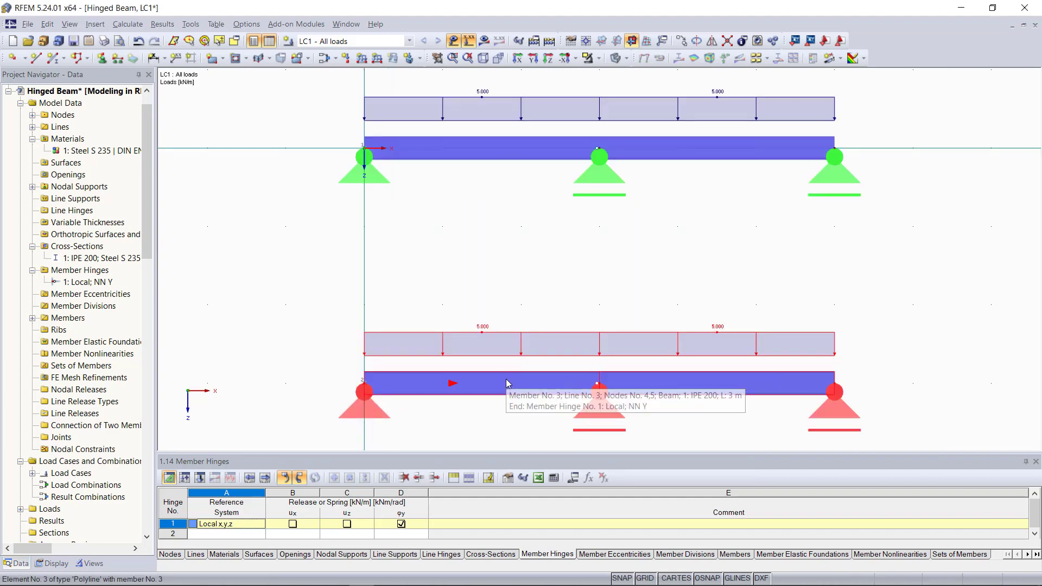
- Remove the member end hinge from the first span of the lower beam by setting it to None
click(501, 411)
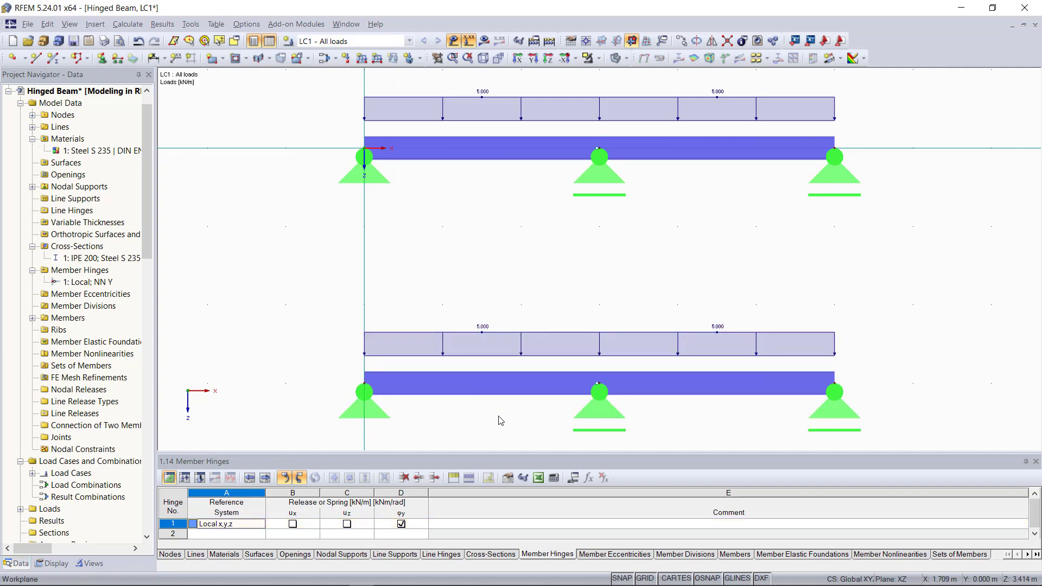
double_click(487, 389)
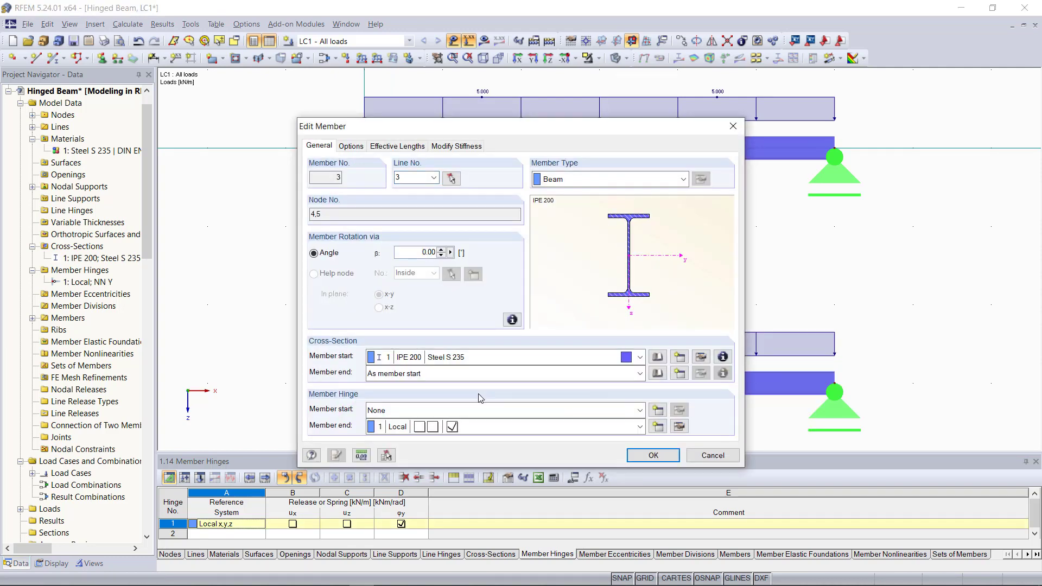
click(478, 427)
click(479, 450)
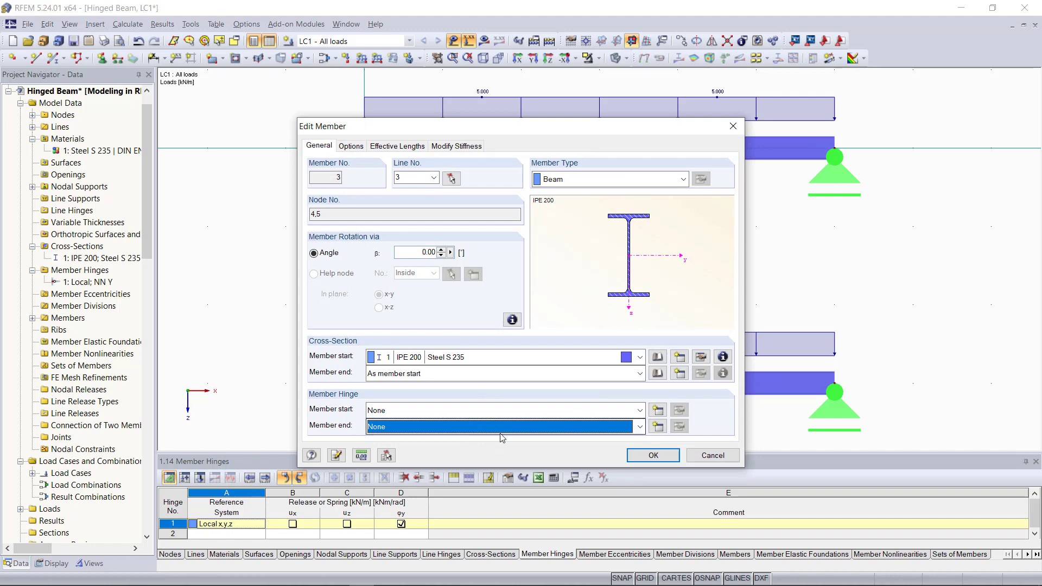
click(653, 455)
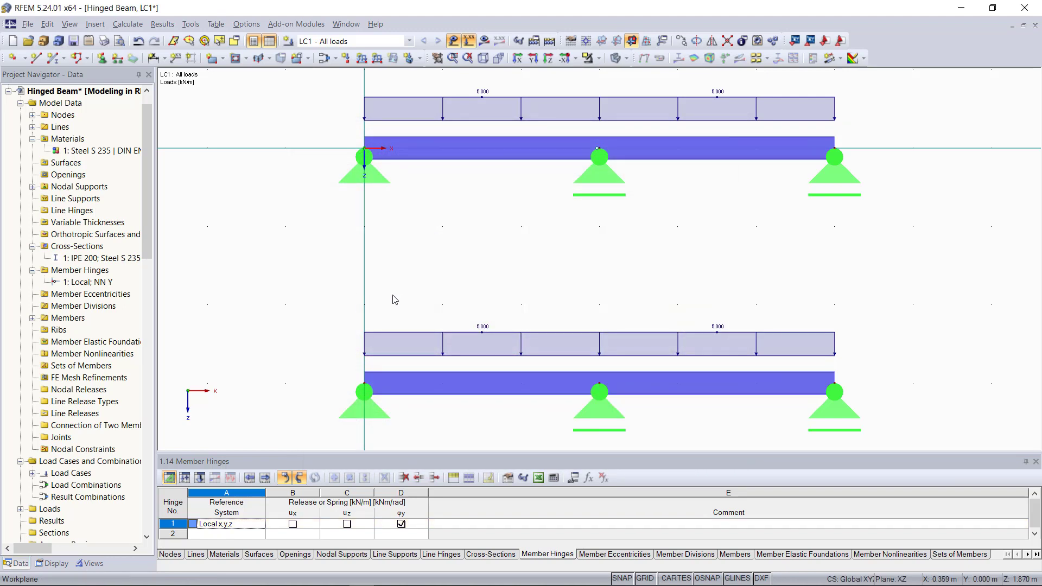
- Run the calculation of load case LC1 to obtain results for both beams
click(550, 42)
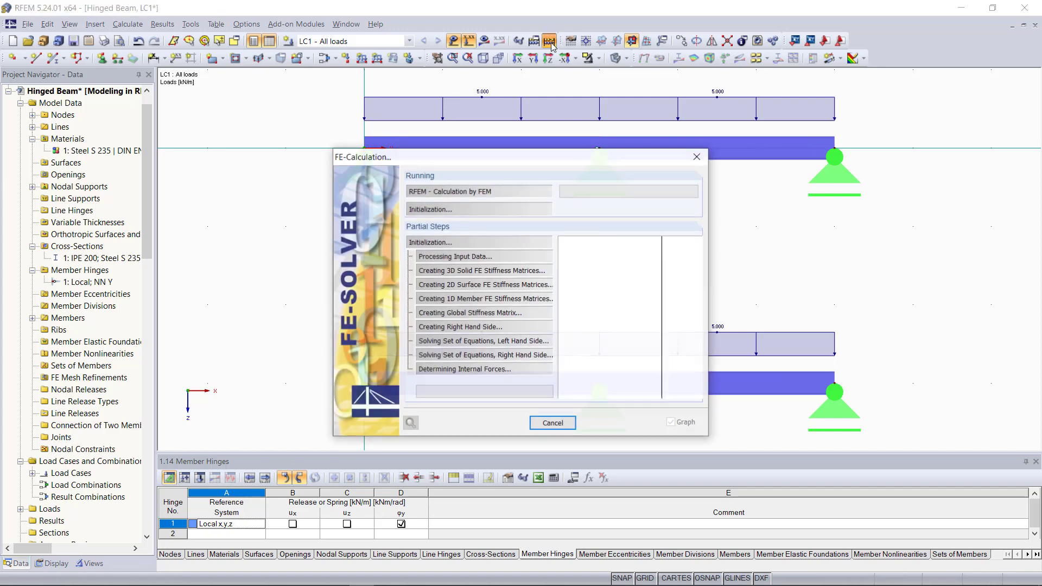